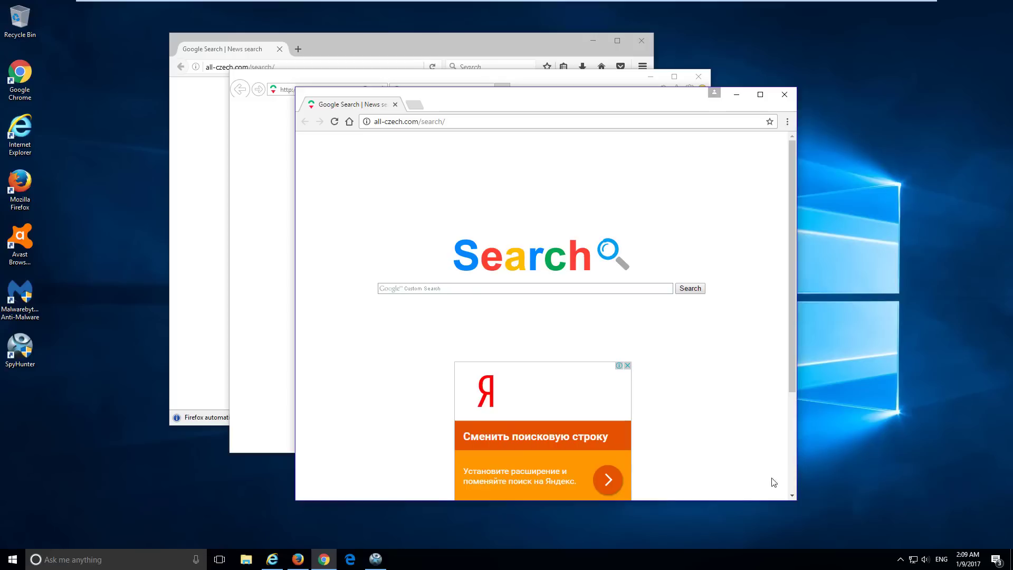
Focus the Google Custom Search box on the hijacked all-czech.com page.
left_click(402, 290)
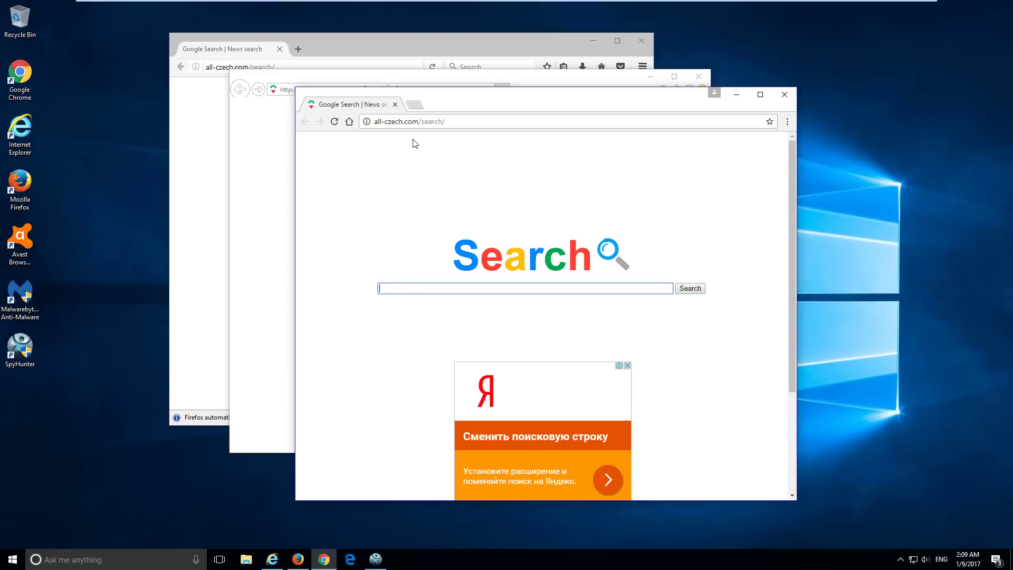
Run a test search for 123 in the all-czech.com search box and close the extra tab.
left_click(415, 106)
left_click(358, 104)
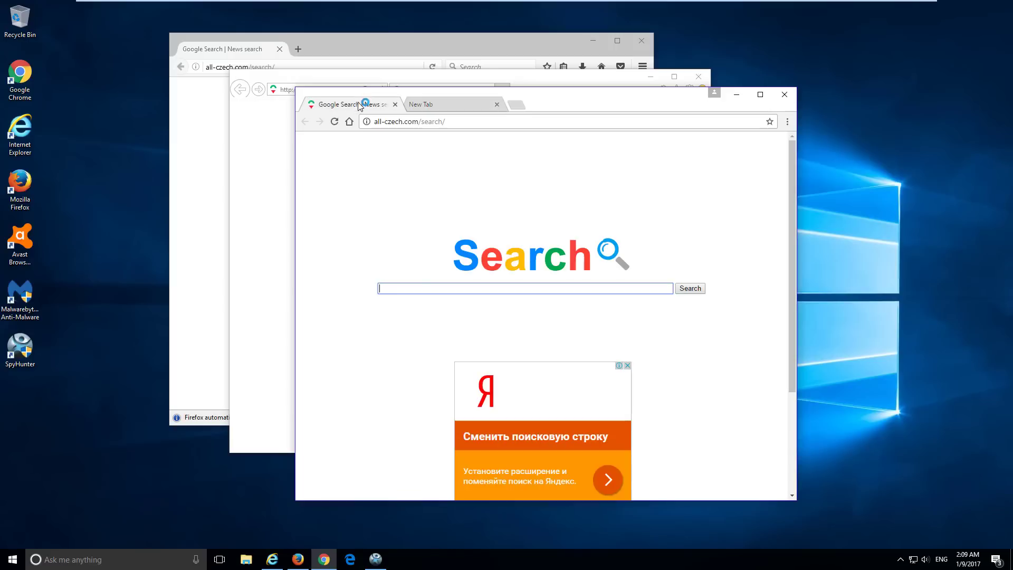
left_click(409, 286)
type("123")
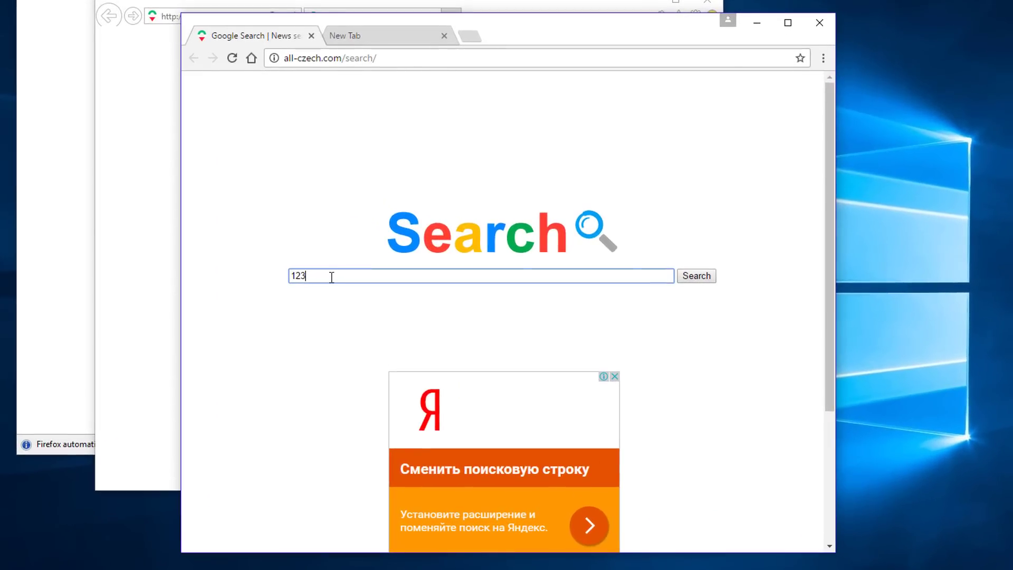
key("Return")
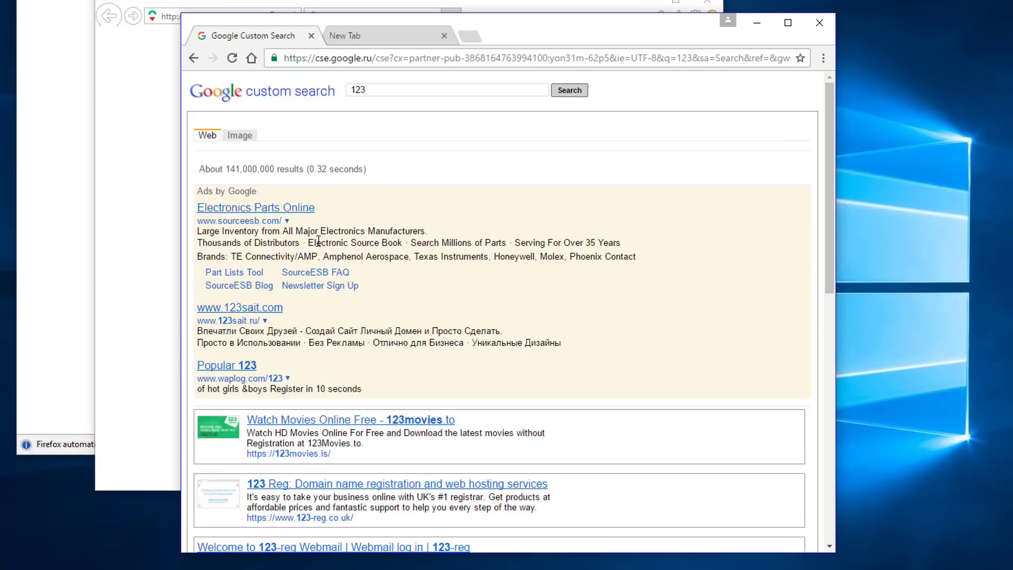
scroll(329, 286, "down", 3)
scroll(330, 282, "down", 3)
scroll(338, 267, "up", 5)
left_click(194, 58)
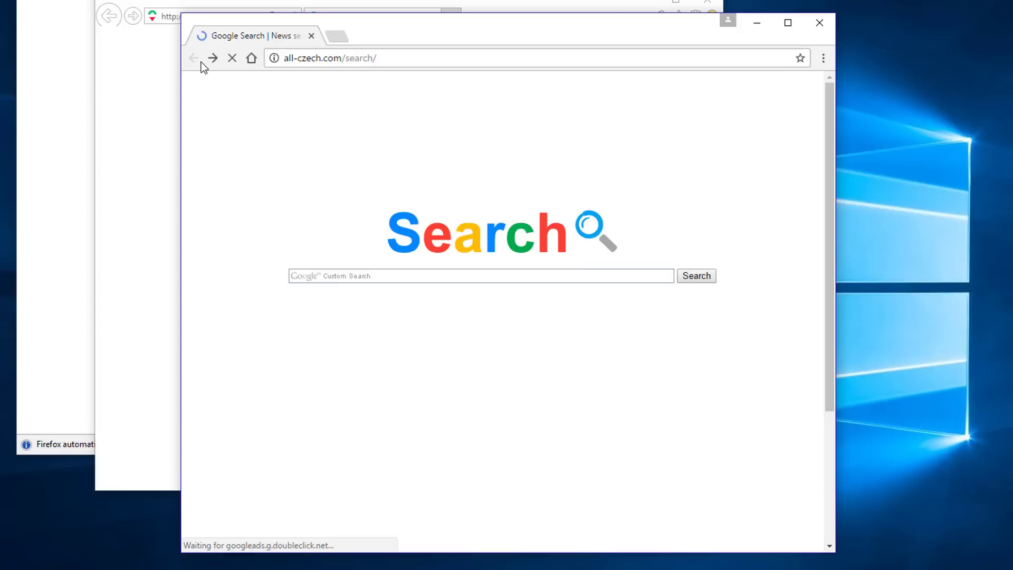
Close the Chrome, Internet Explorer and Firefox windows.
left_click(234, 6)
left_click(760, 92)
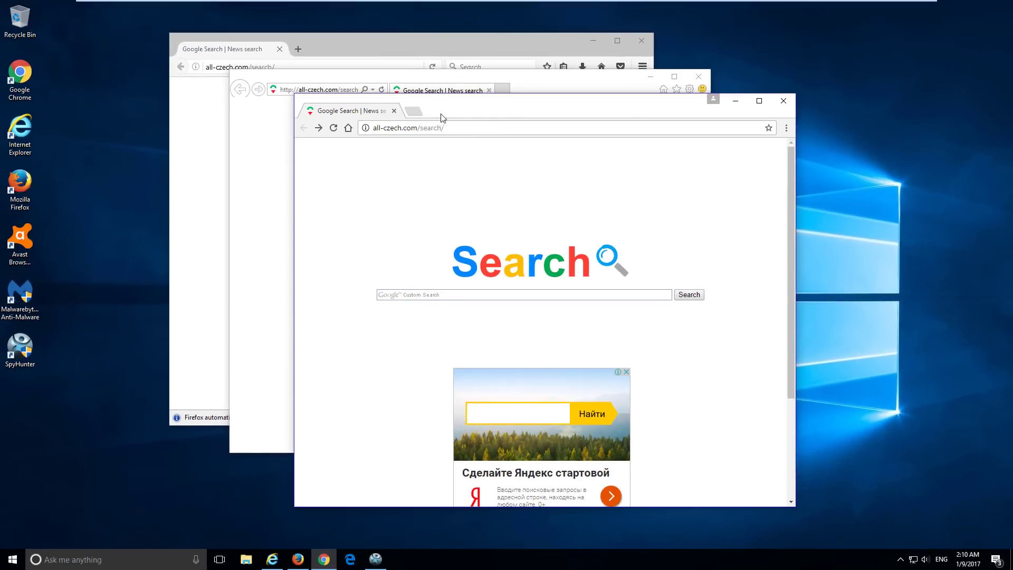
mouse_move(448, 111)
left_mouse_down()
mouse_move(415, 94)
mouse_move(429, 113)
left_mouse_up()
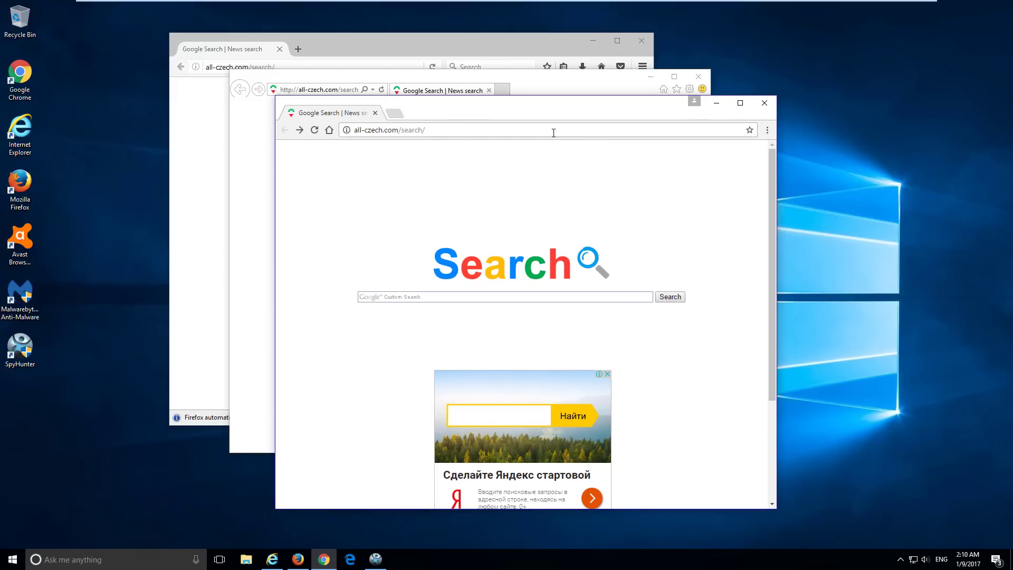
left_click(763, 103)
left_click(698, 77)
left_click(642, 39)
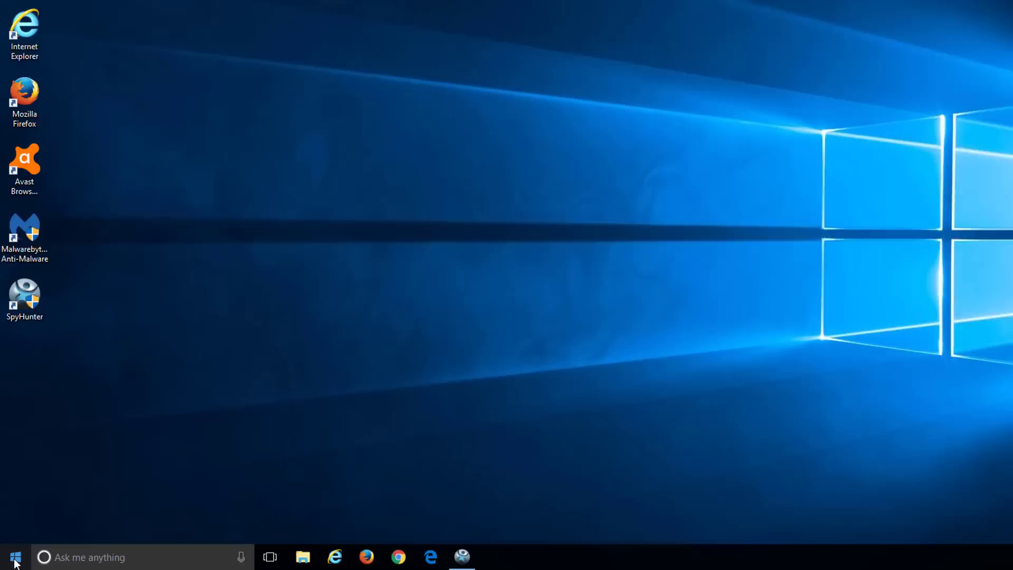
Open Programs and Features from the Start button's Win+X menu.
right_click(11, 561)
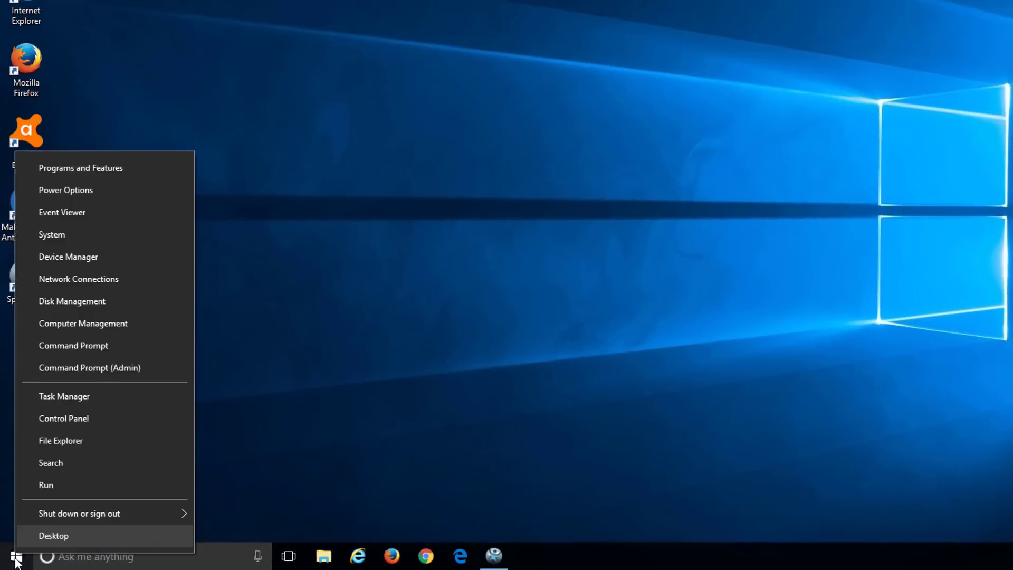
left_click(97, 170)
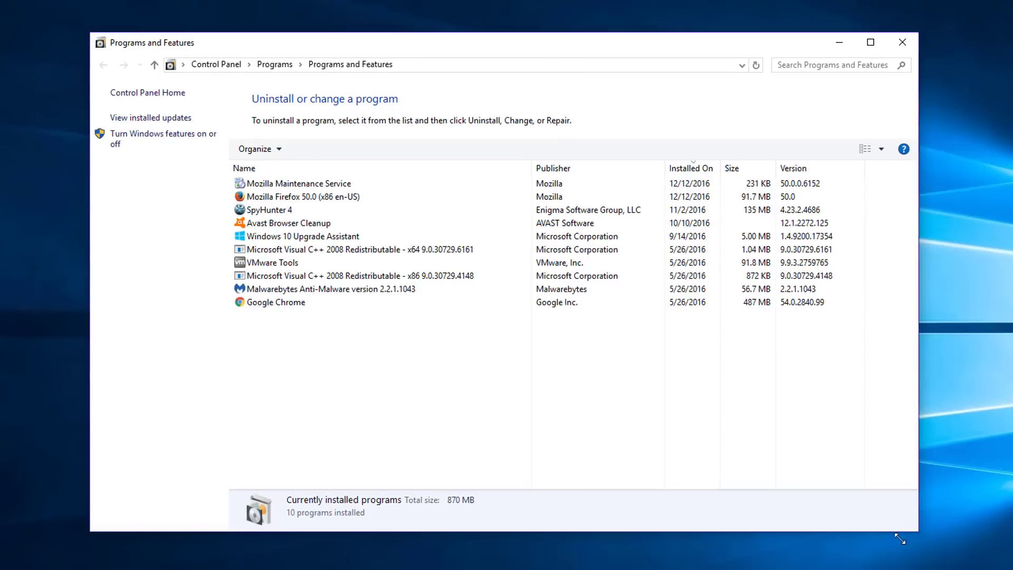
left_click_drag(911, 537, 799, 548)
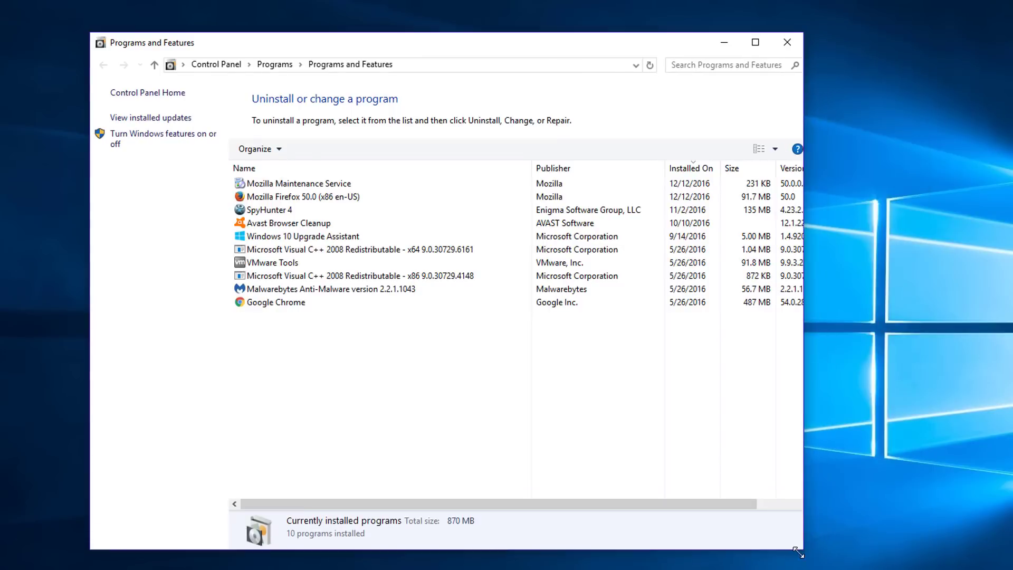
Review Mozilla Maintenance Service, Avast Browser Cleanup, Visual C++ and Firefox entries, then close Programs and Features.
left_click(268, 187)
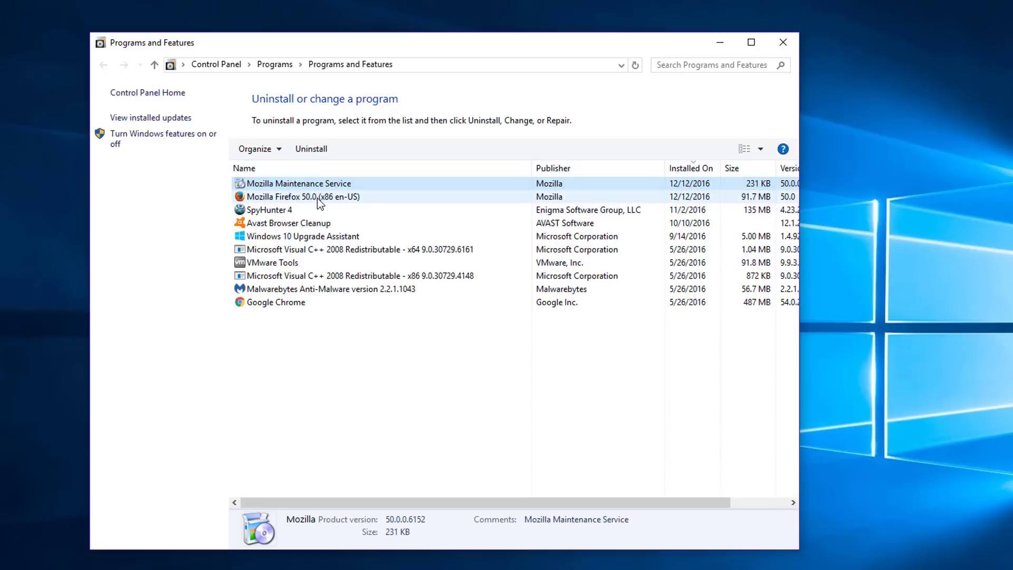
left_click(287, 223)
left_click(284, 275)
left_click(283, 186)
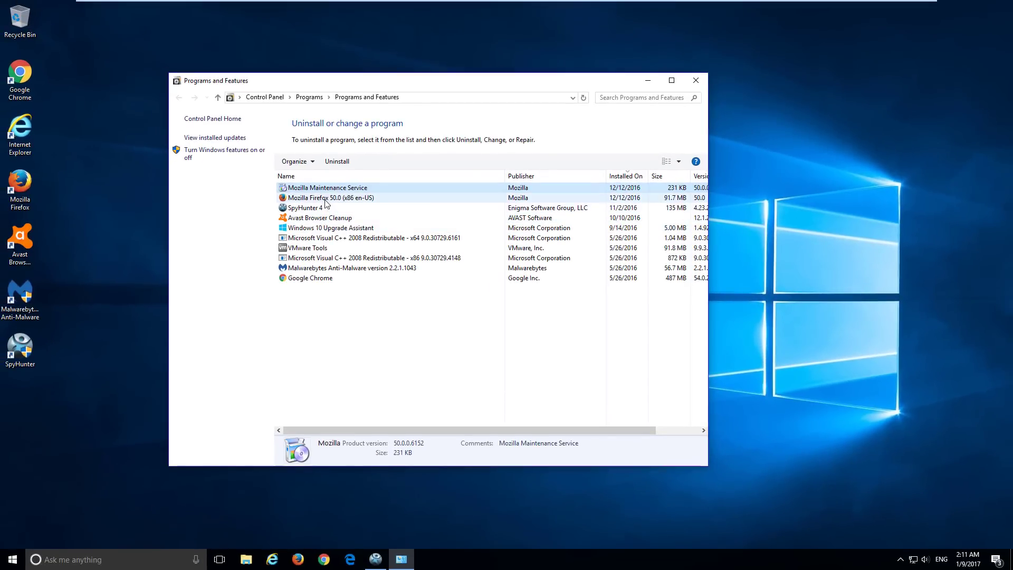
left_click(326, 197)
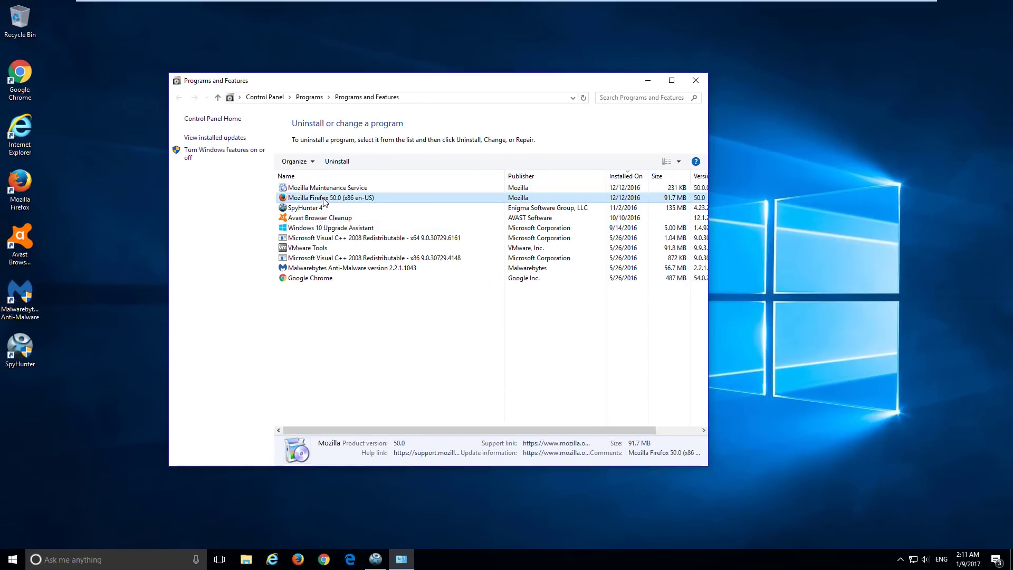
left_click(697, 79)
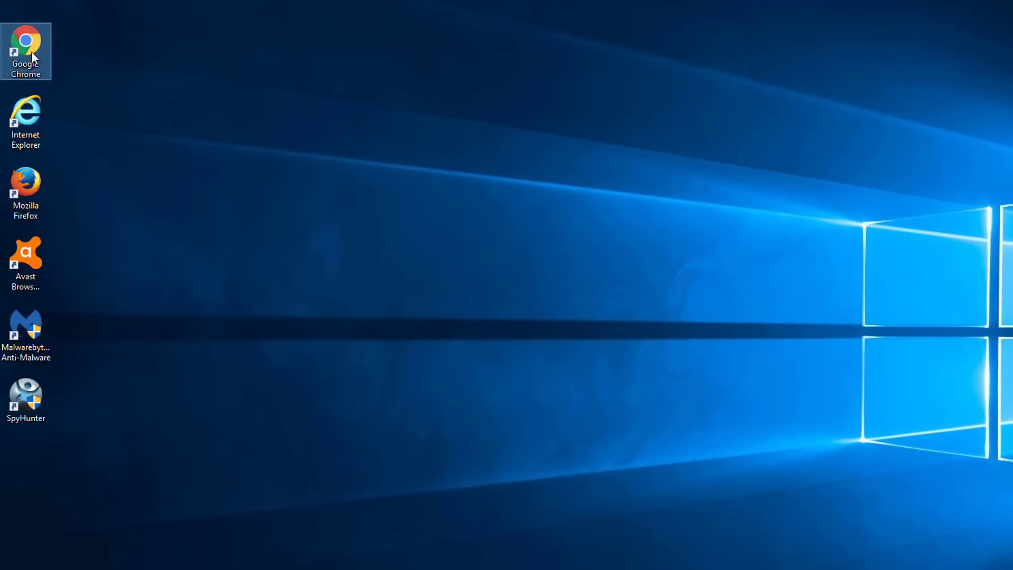
right_click(29, 51)
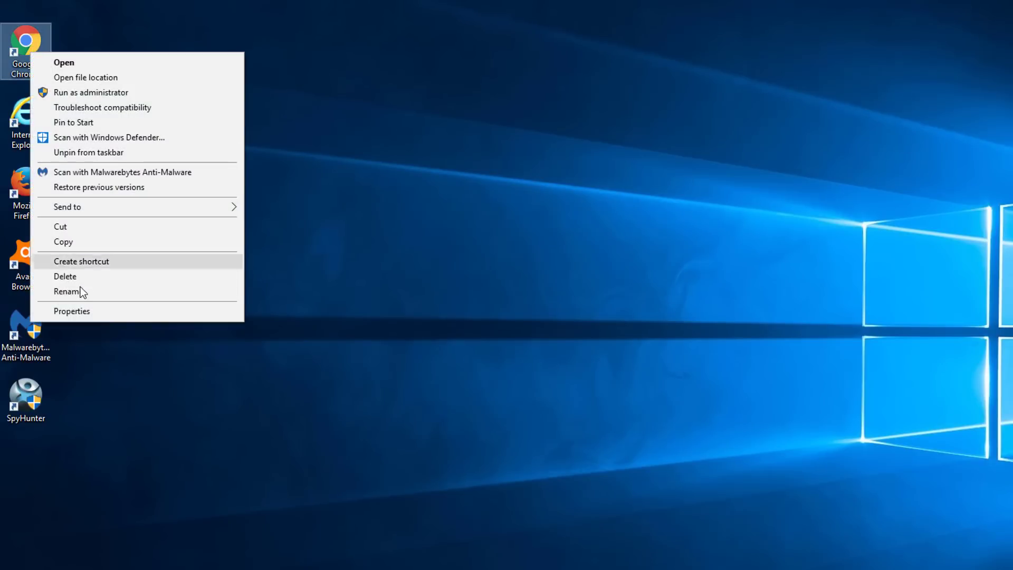
left_click(83, 308)
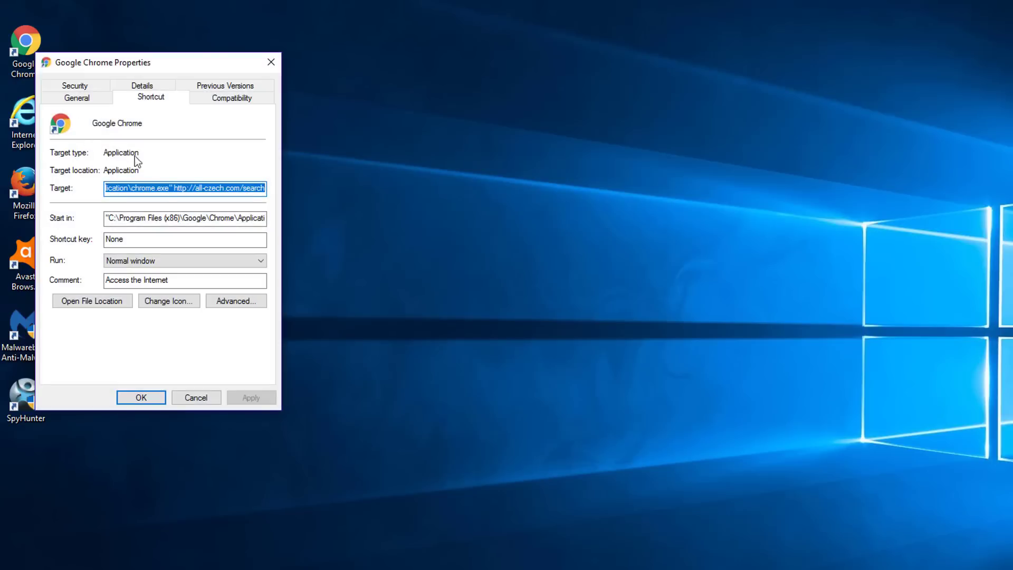
left_click(176, 190)
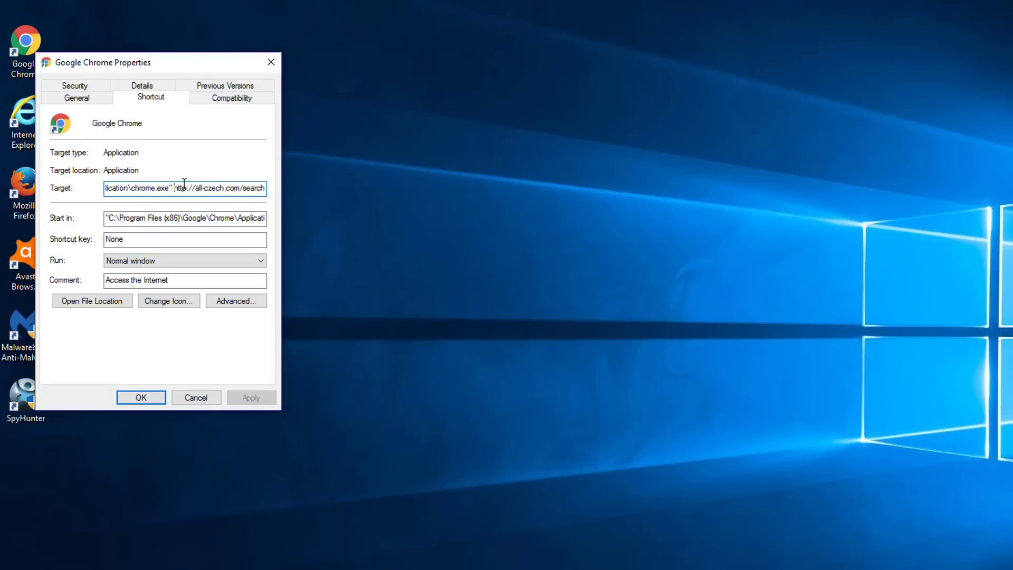
left_click_drag(175, 190, 278, 194)
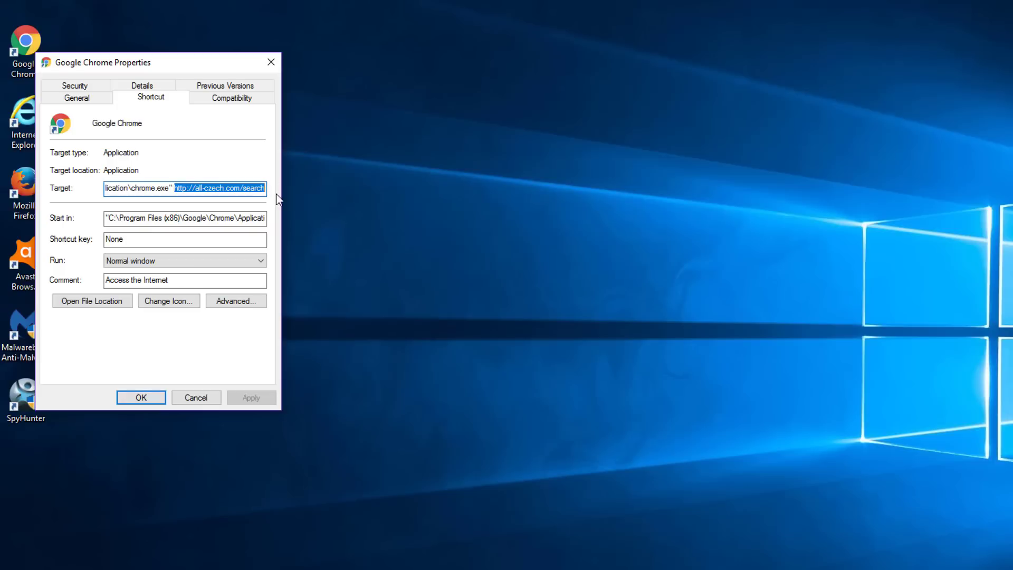
left_click(181, 189)
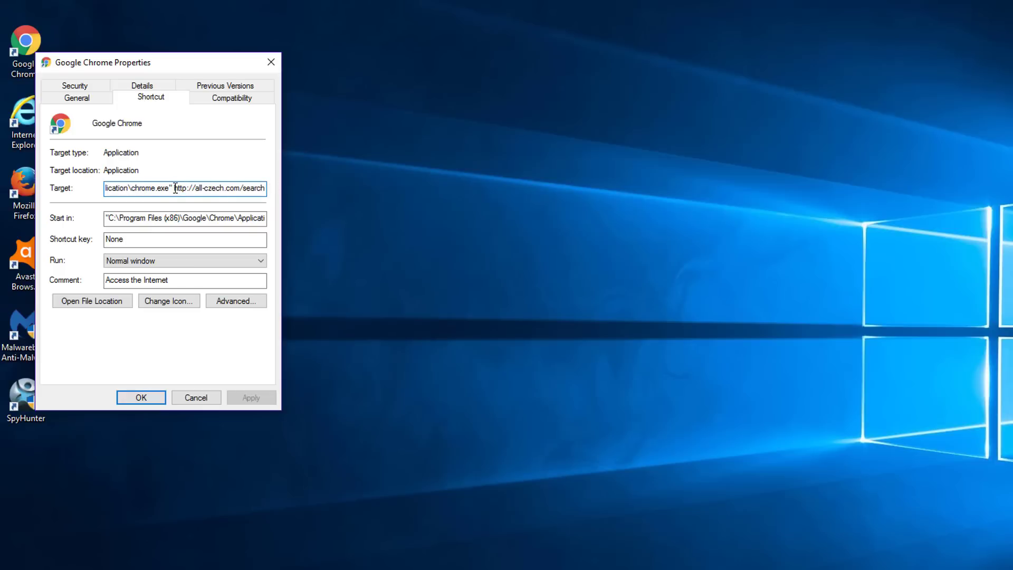
mouse_move(175, 189)
left_mouse_down()
mouse_move(68, 197)
mouse_move(290, 195)
left_mouse_up()
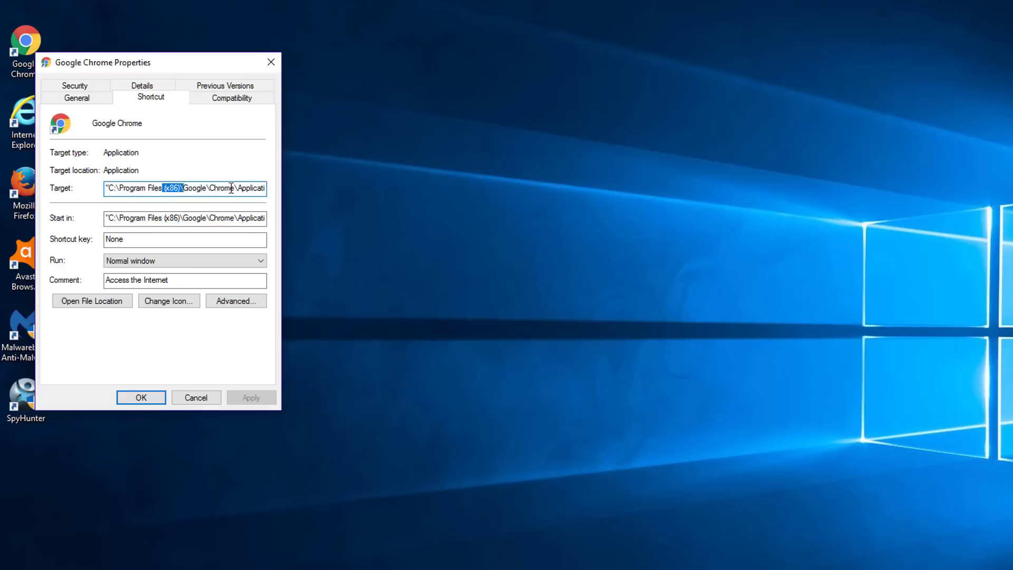
left_click(190, 188)
left_click_drag(174, 188, 289, 196)
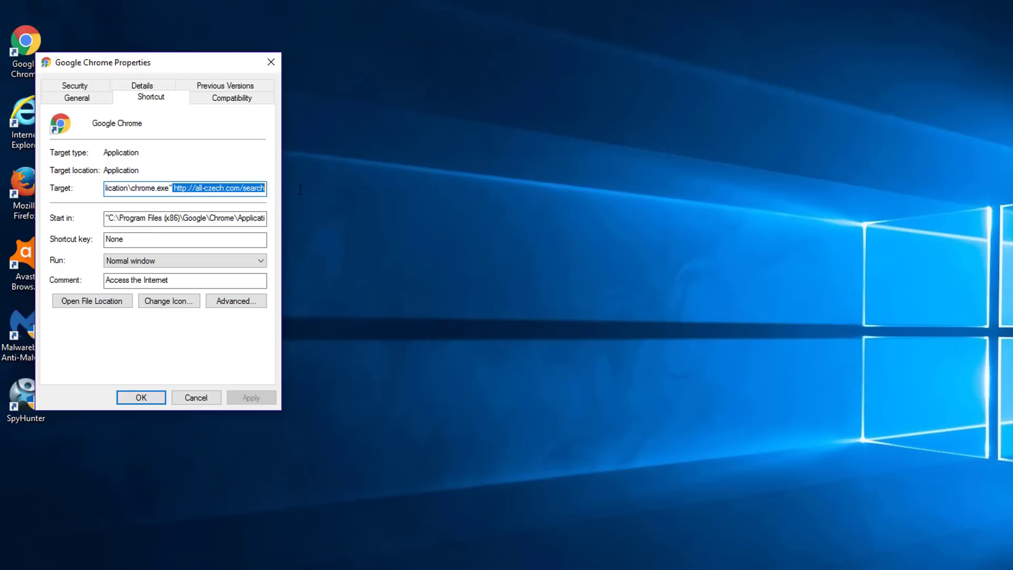
key("Delete")
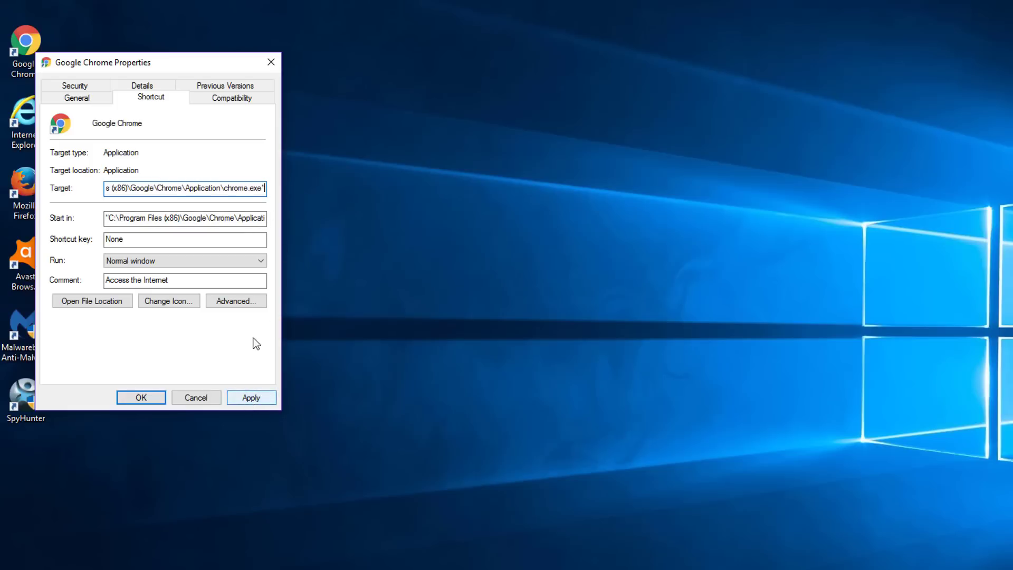
left_click(248, 398)
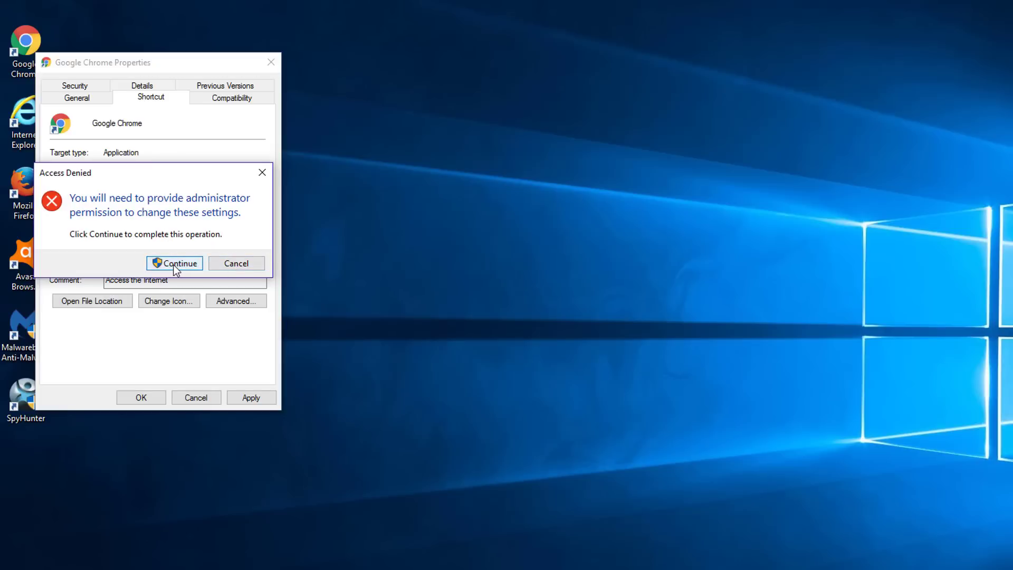
left_click(174, 266)
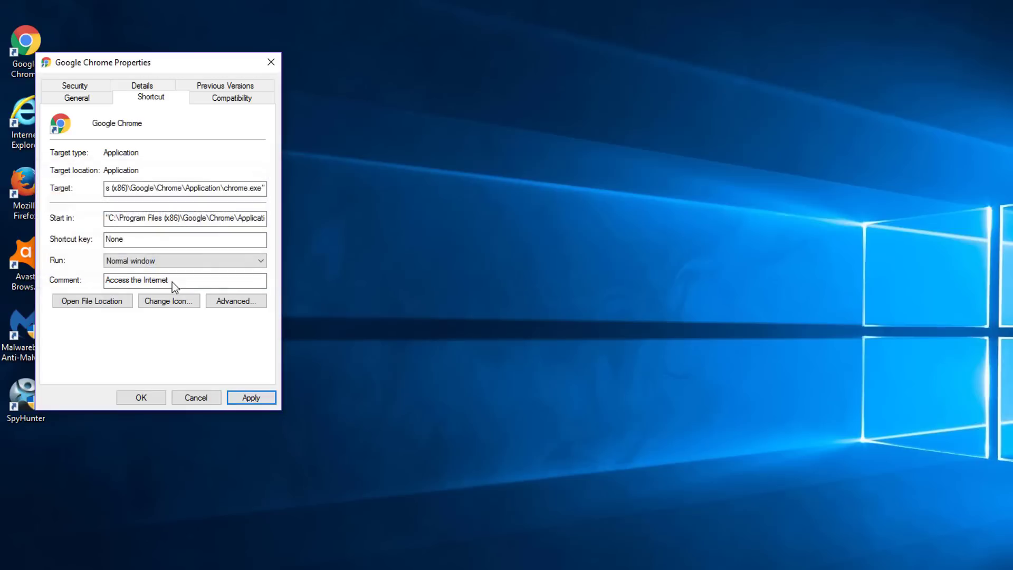
left_click(141, 397)
Delete the all-czech.com address from the Internet Explorer shortcut's target and apply it.
right_click(26, 128)
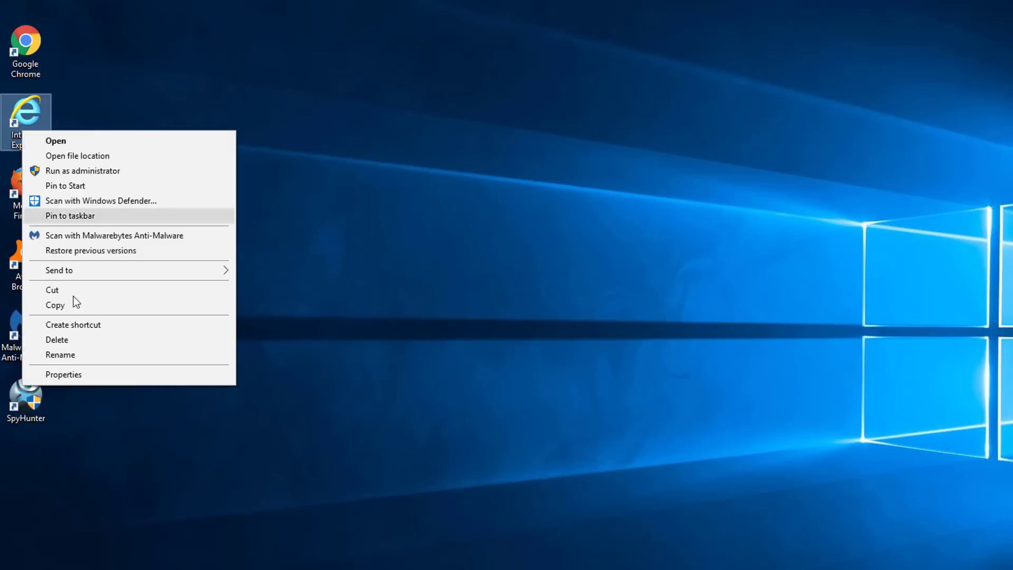
left_click(76, 371)
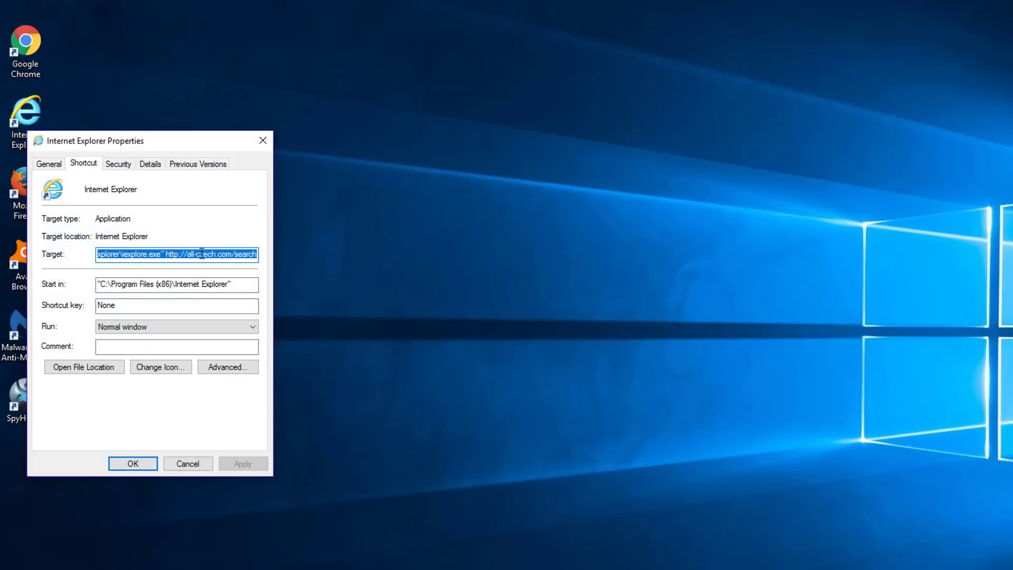
left_click_drag(165, 254, 288, 267)
key("BackSpace")
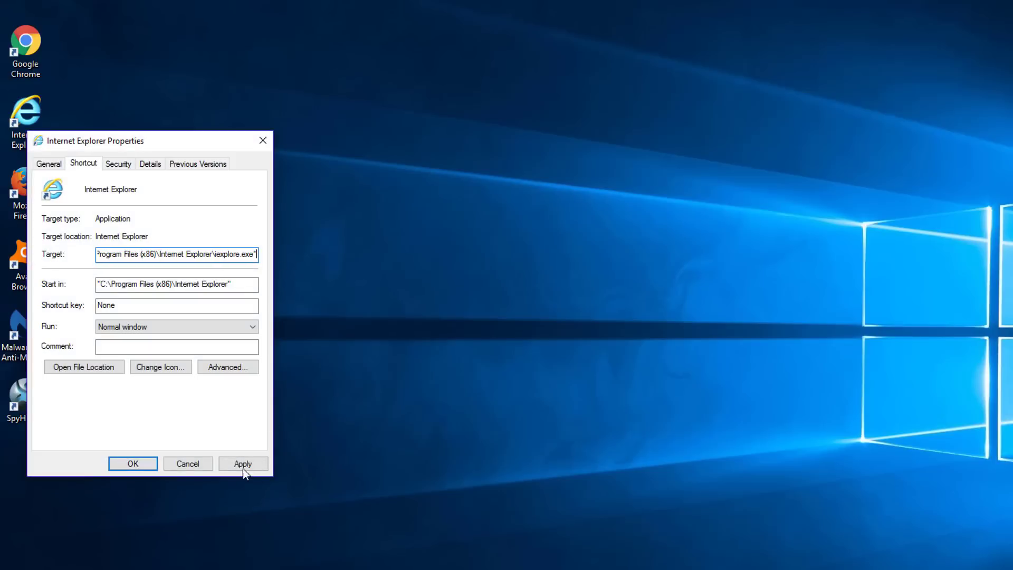
left_click(236, 466)
Save the Internet Explorer shortcut, then strip all-czech.com from the Firefox shortcut target with admin approval.
left_click(132, 464)
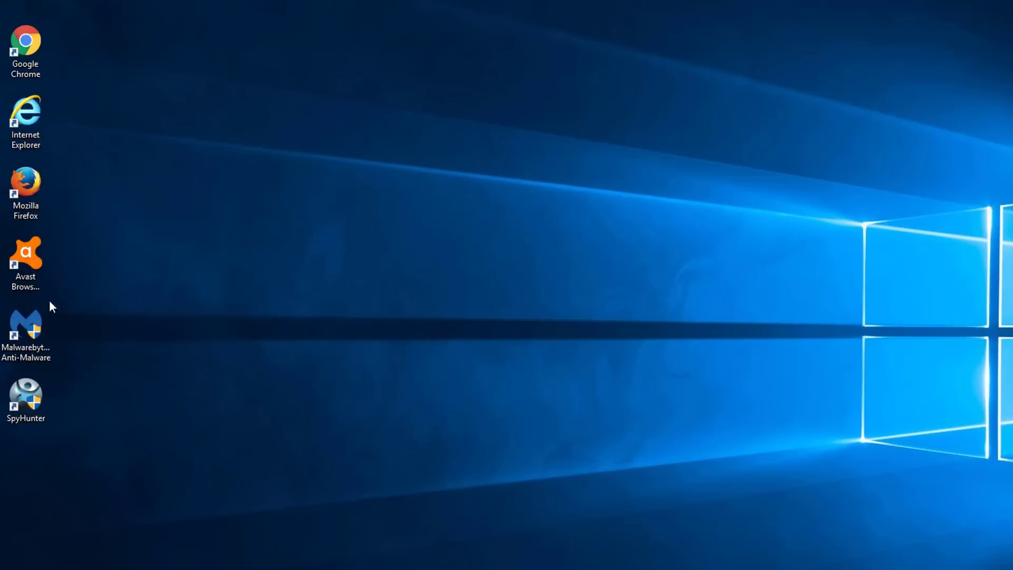
right_click(24, 214)
left_click(99, 471)
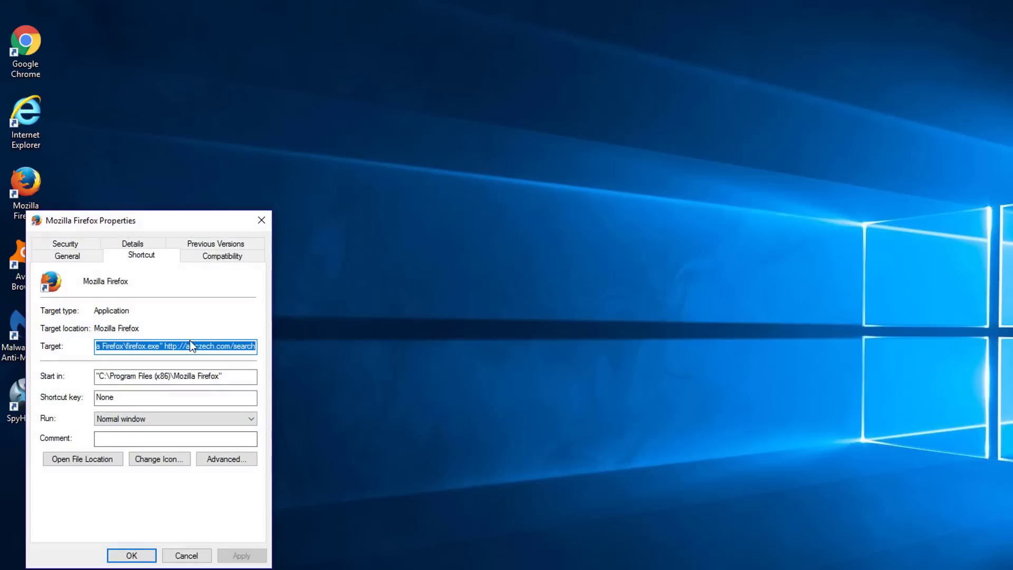
left_click_drag(165, 345, 365, 344)
key("BackSpace")
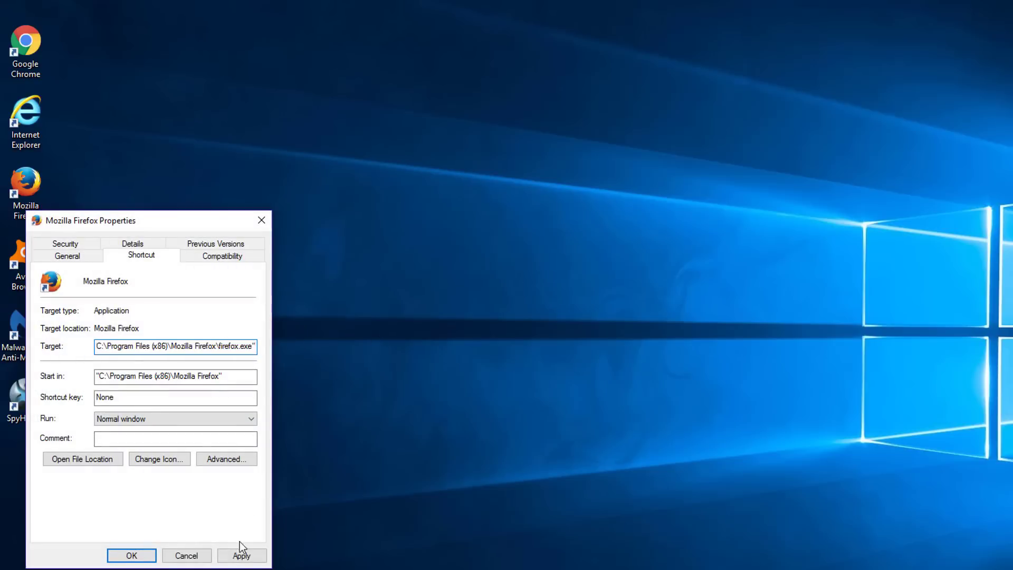
left_click(236, 556)
left_click(166, 421)
left_click(131, 556)
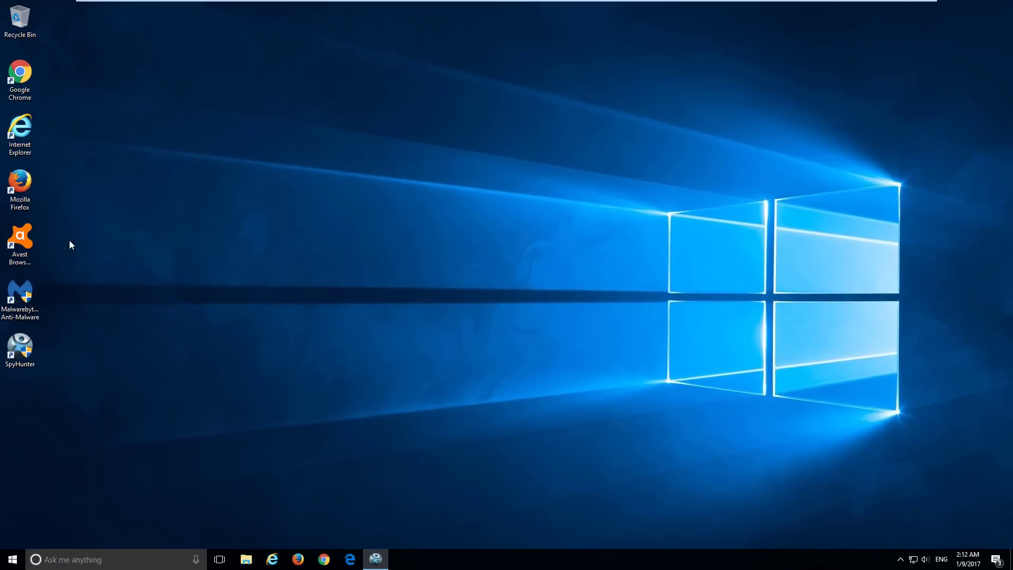
Review SpyHunter's 29 threats, collapsing the 9o0gle.com, Play-Bar.net and EasyPDFCombine entries, then close it.
left_click(379, 558)
left_click_drag(467, 114, 415, 82)
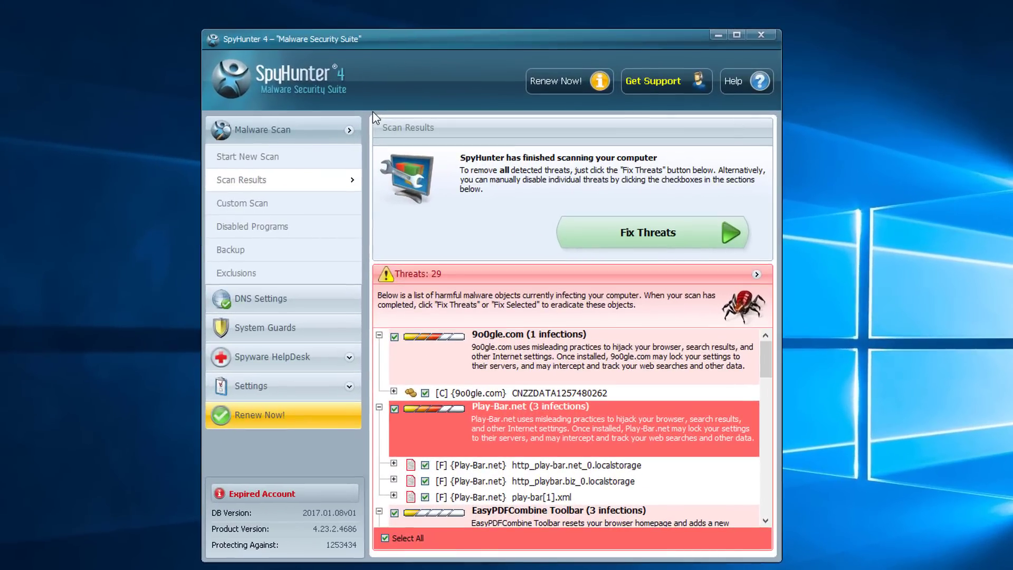
left_click_drag(414, 39, 452, 34)
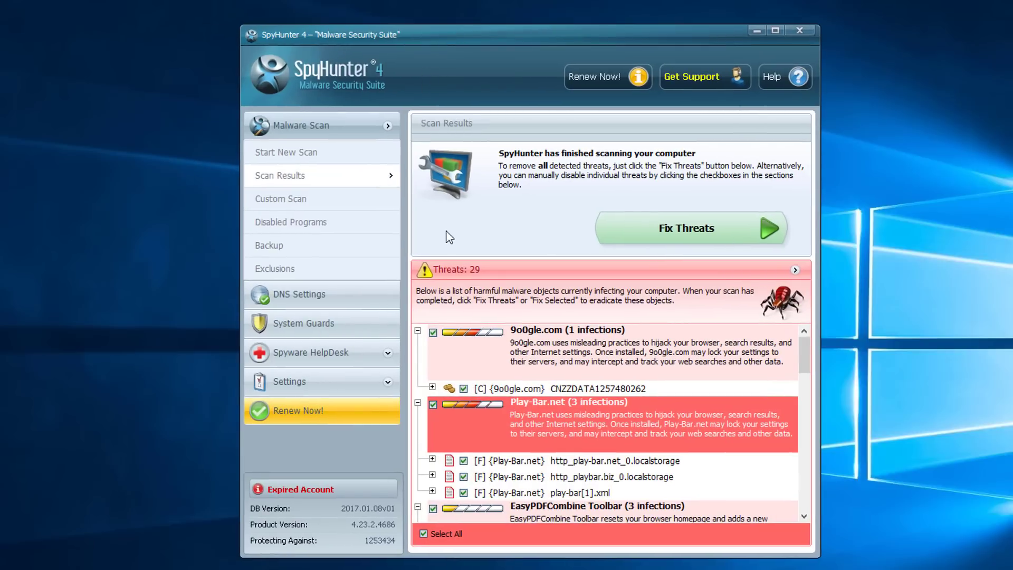
left_click(417, 331)
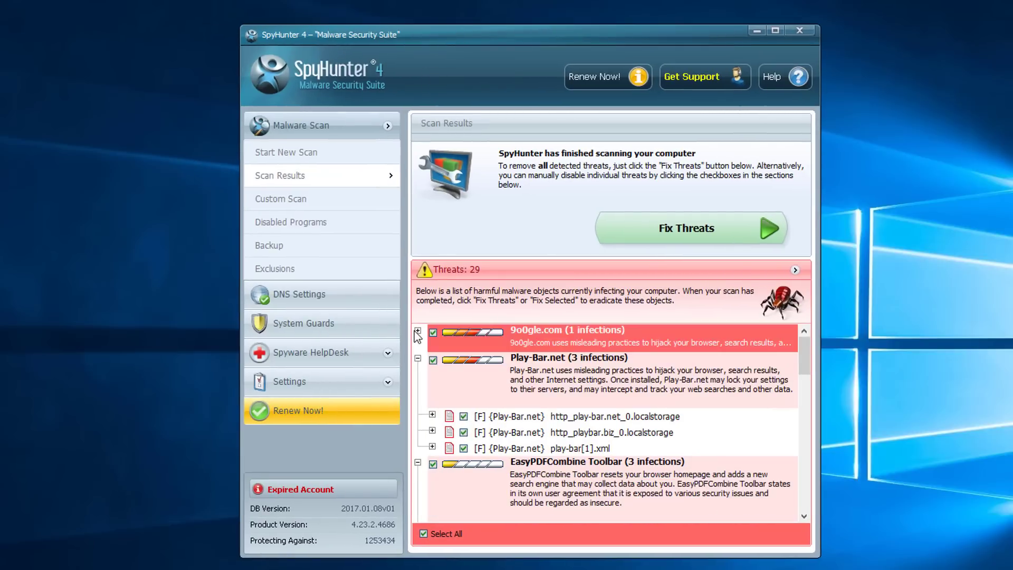
left_click(417, 359)
left_click(418, 386)
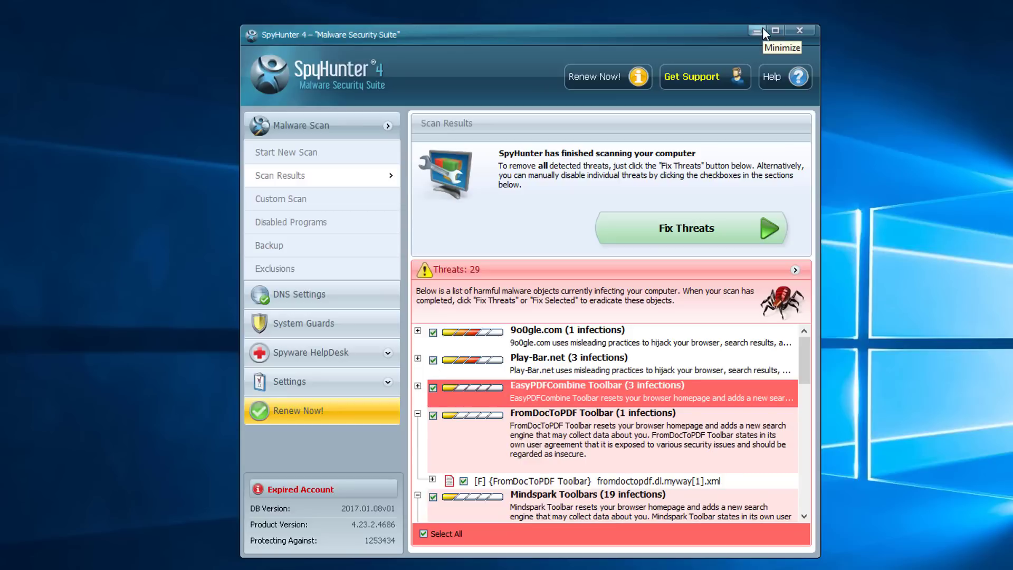
left_click(651, 233)
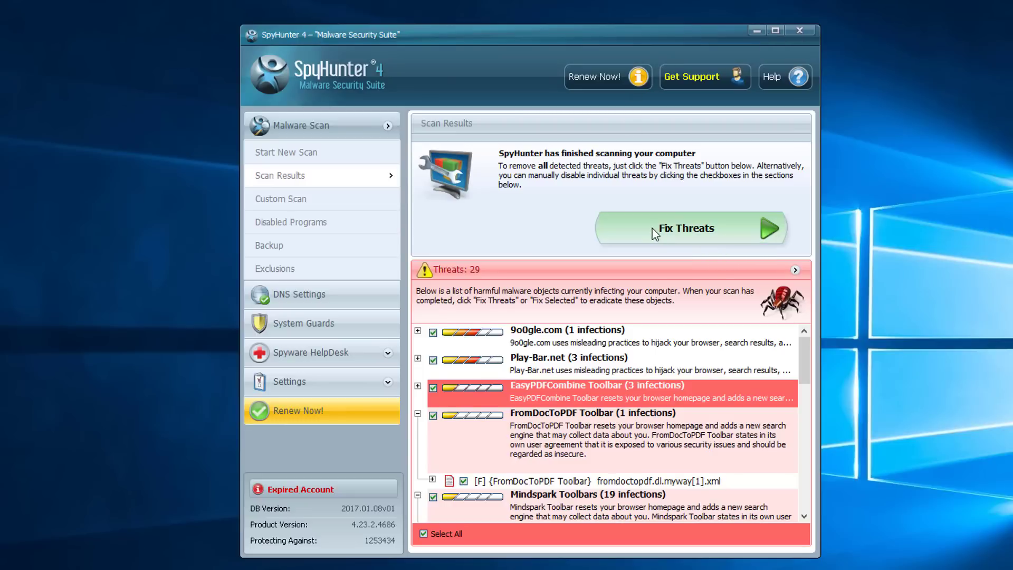
left_click(800, 32)
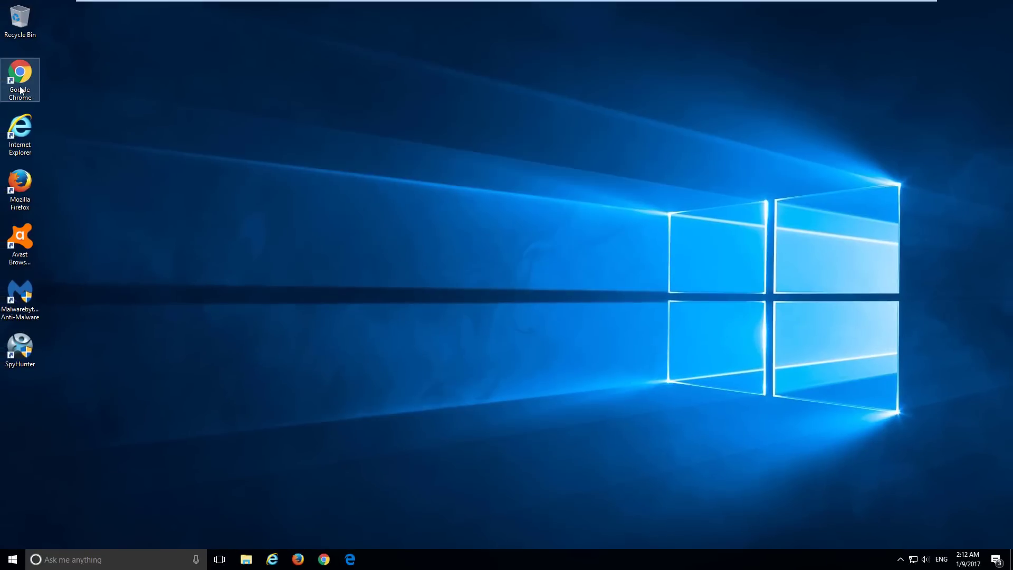
Launch Chrome and open the startup pages list in Settings, showing only all-czech.com.
double_click(21, 91)
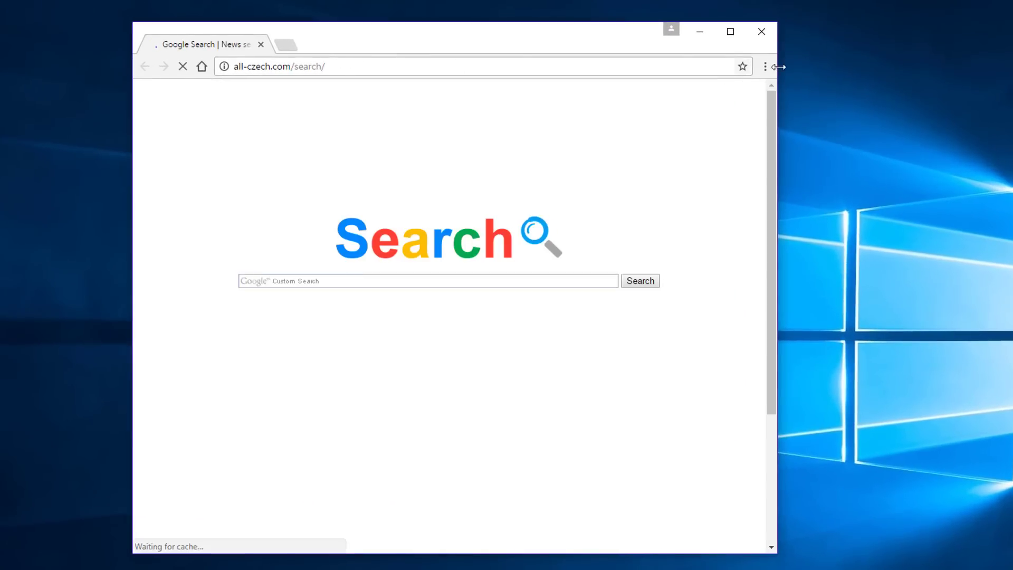
left_click(764, 67)
left_click(630, 311)
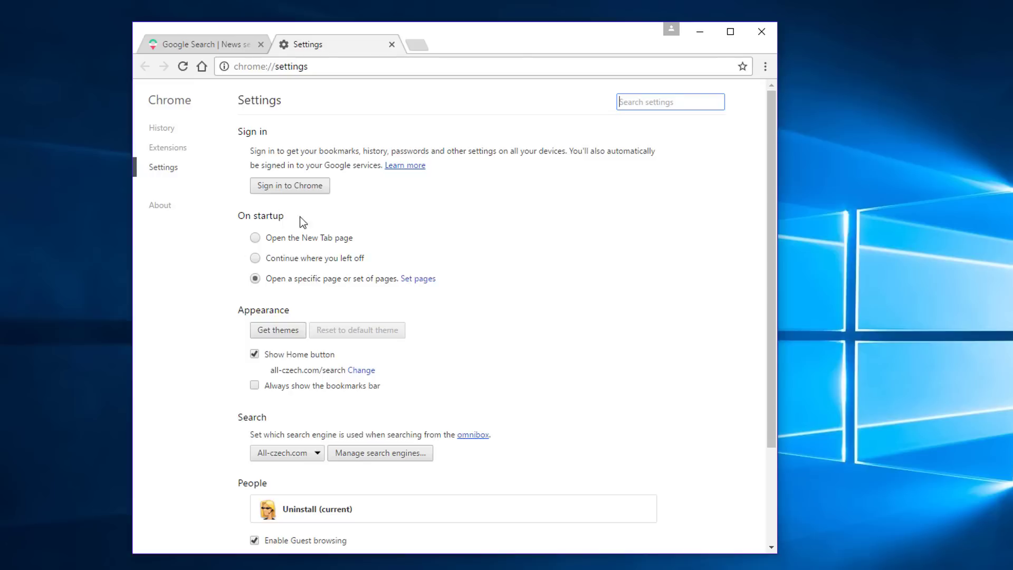
left_click(418, 281)
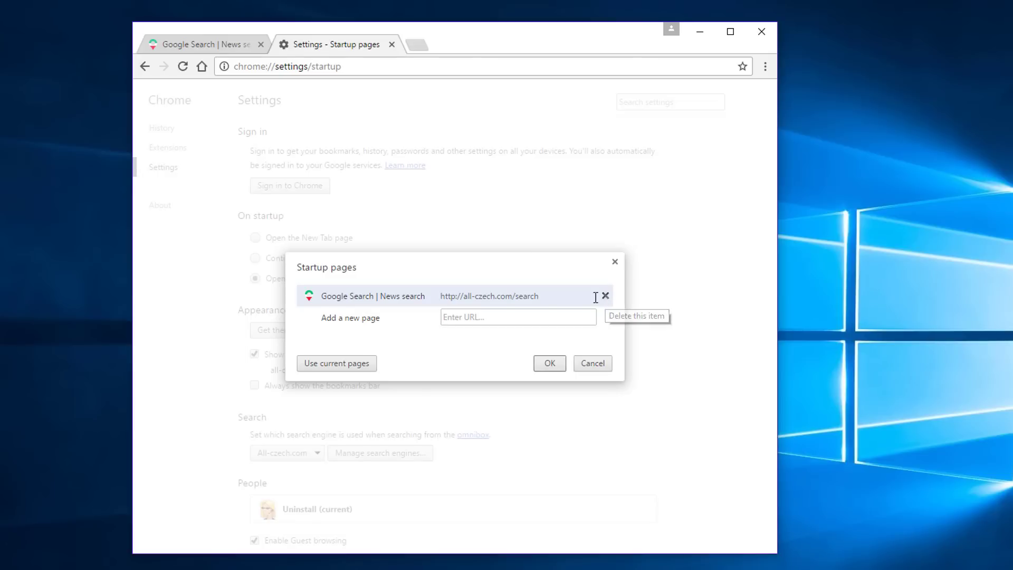
Remove the all-czech.com startup page and make Chrome start with the New Tab page.
left_click(604, 296)
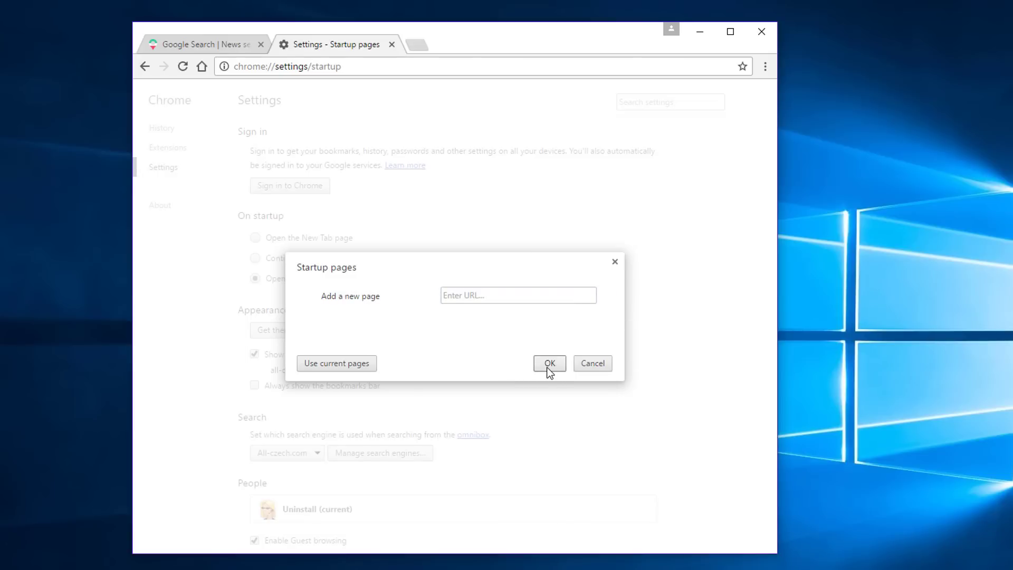
left_click(548, 365)
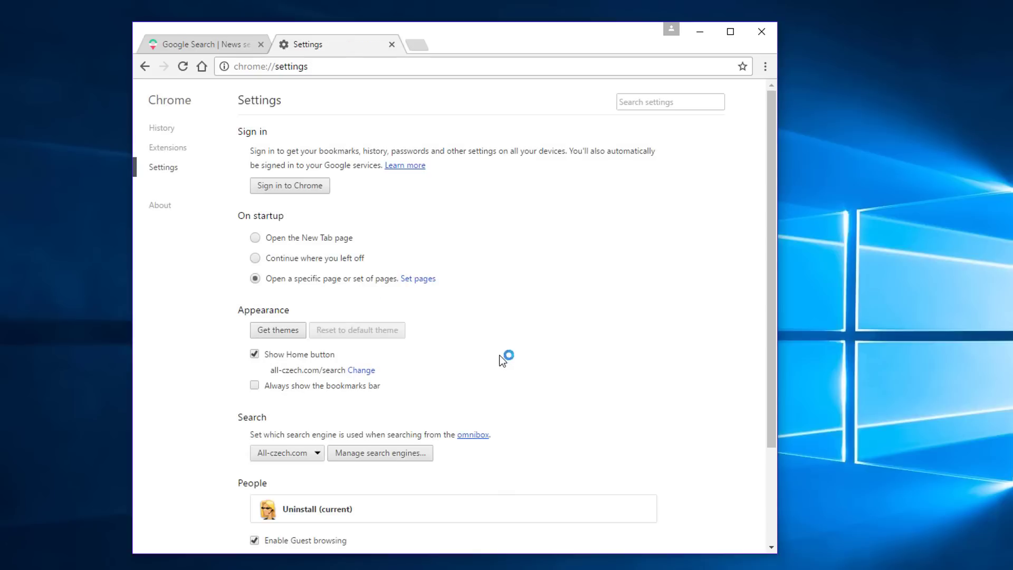
left_click(255, 238)
Clear the hijacked home page address, use New Tab as home page, and hide the Home button.
left_click(361, 369)
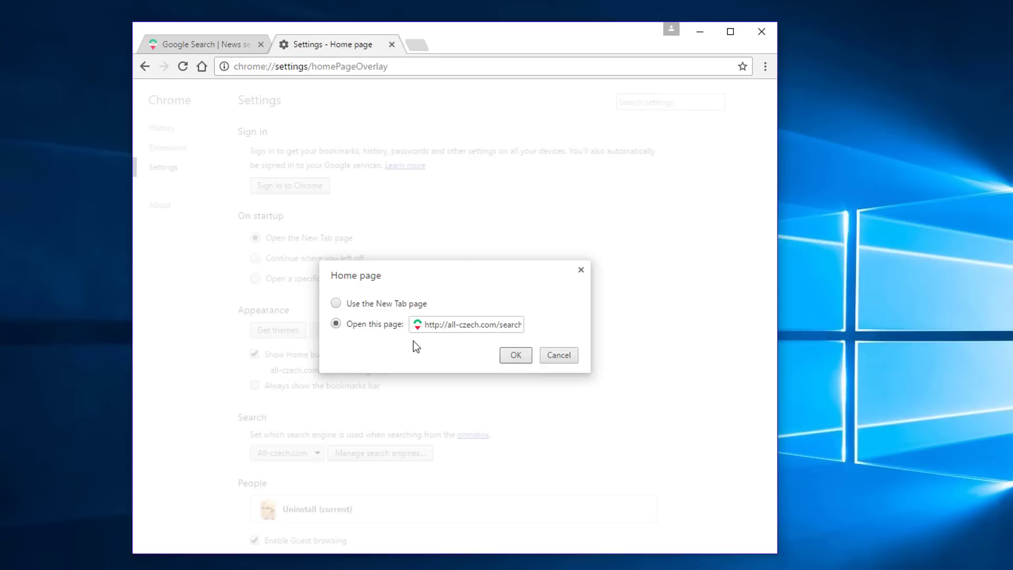
triple_click(507, 326)
key("BackSpace")
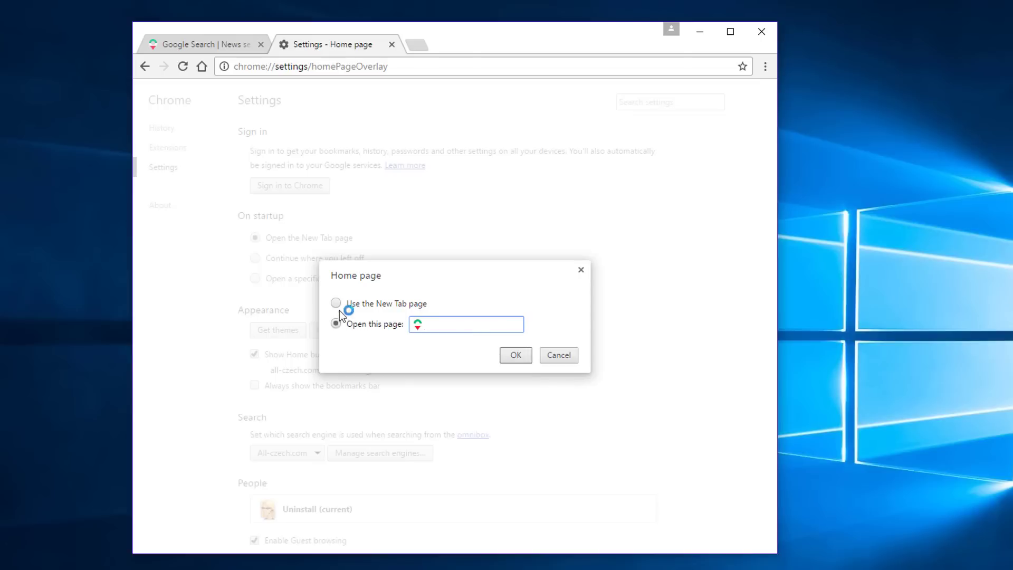
left_click(339, 308)
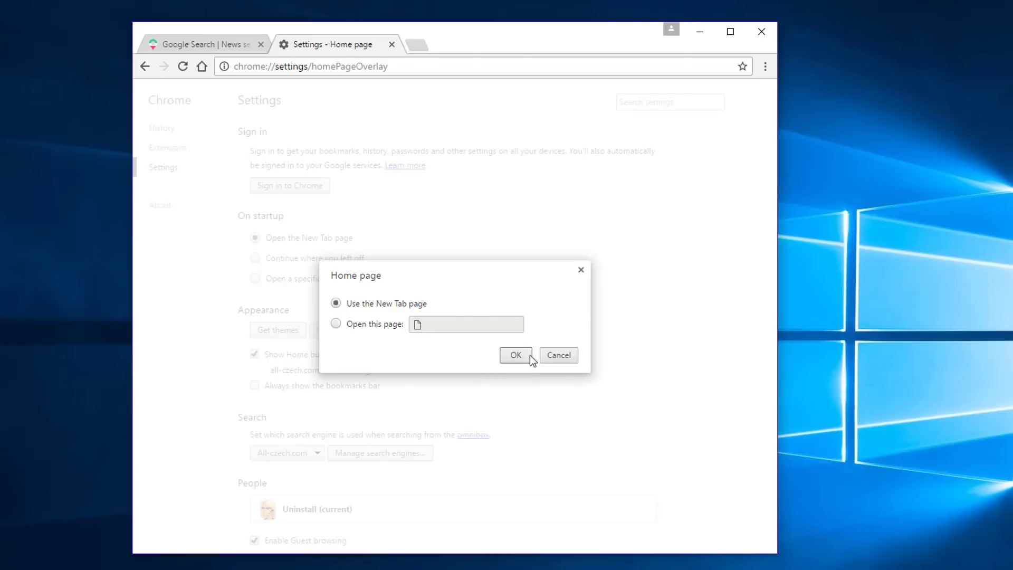
left_click(516, 355)
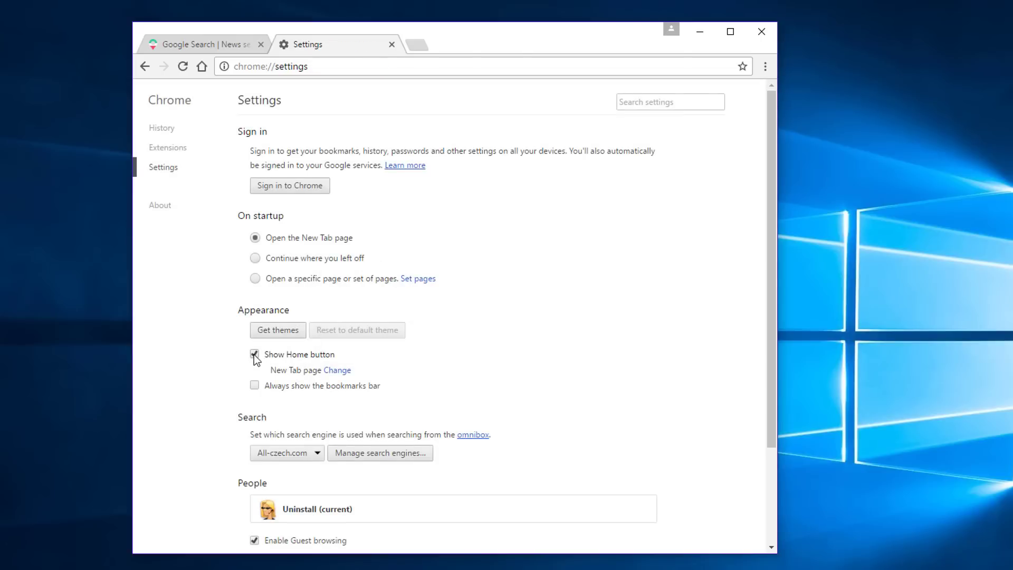
left_click(254, 355)
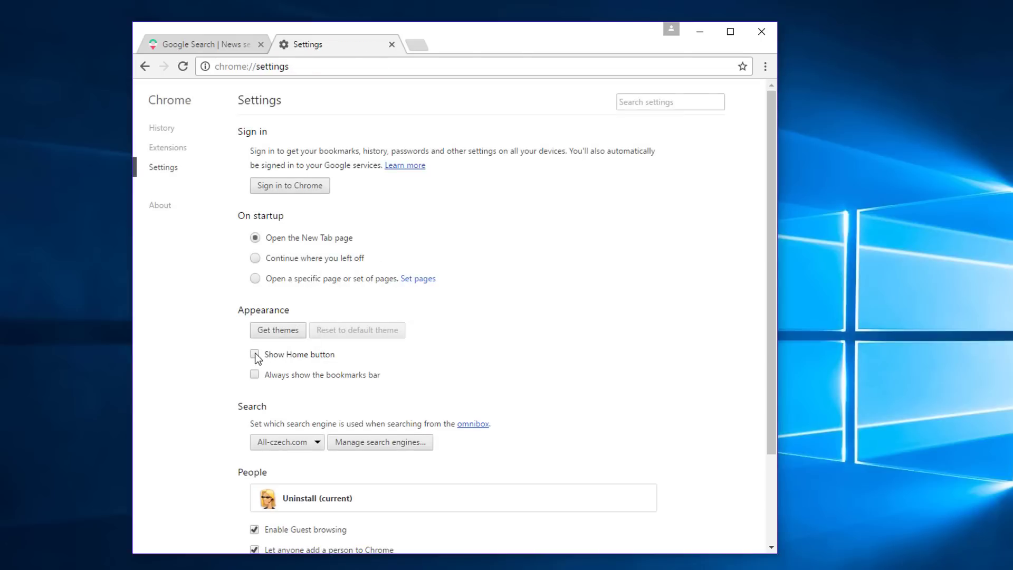
Make Google the default search engine and delete the All-czech.com entry.
left_click(377, 445)
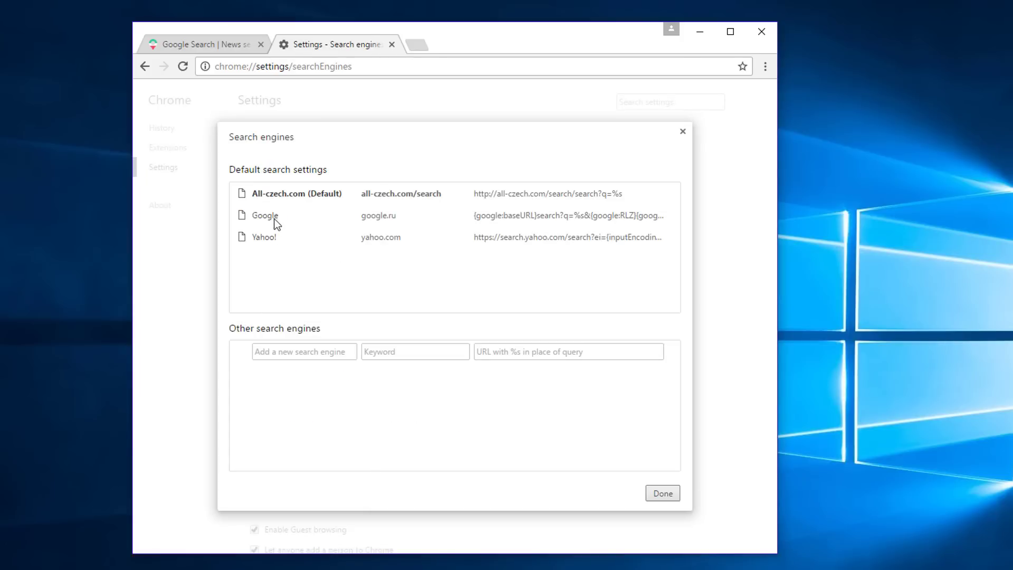
left_click(273, 216)
left_click(625, 215)
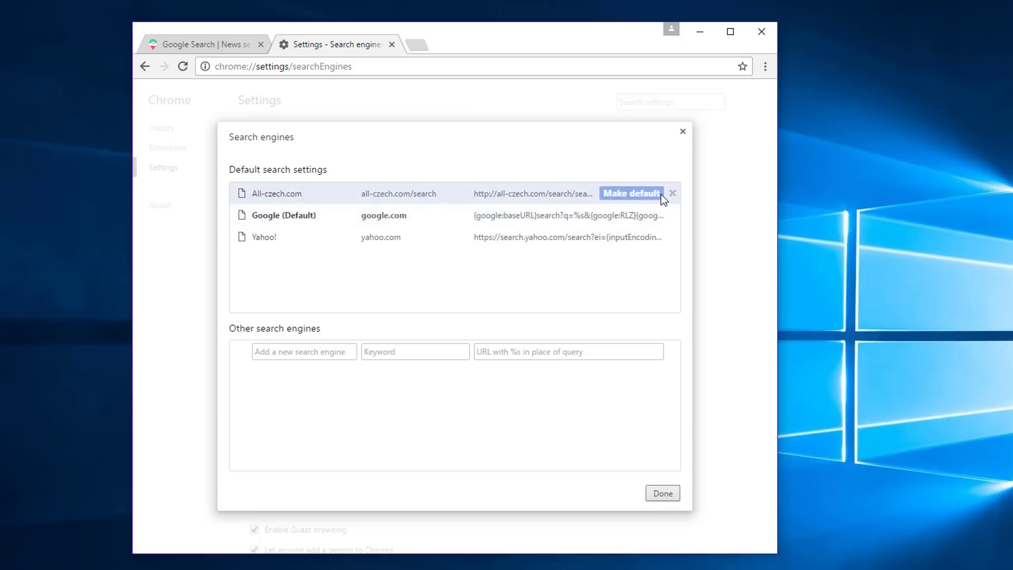
left_click(672, 193)
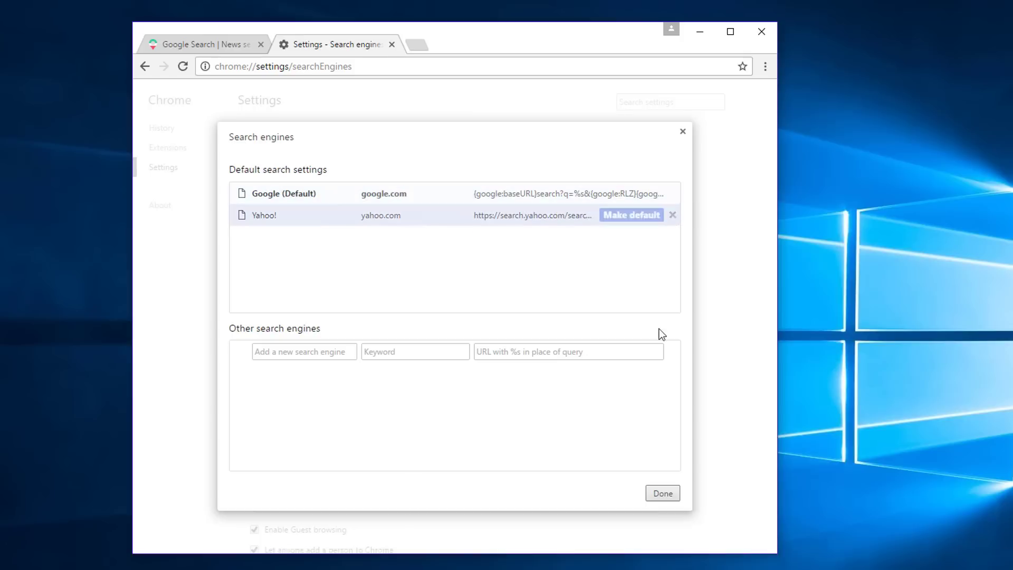
left_click(662, 493)
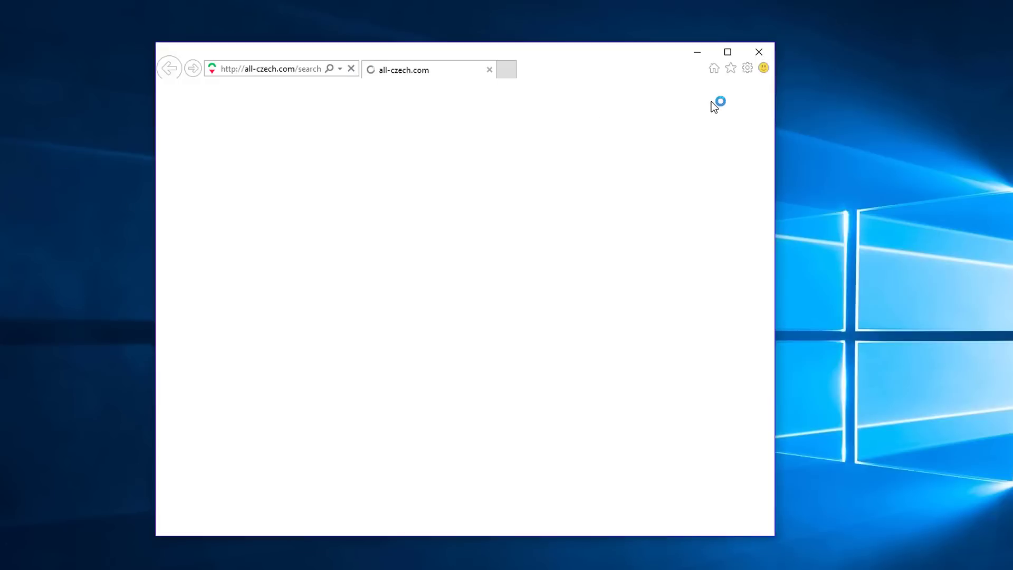
Change Internet Explorer's home page from all-czech.com to the new-tab page (about:Tabs), then close the browser.
left_click(747, 68)
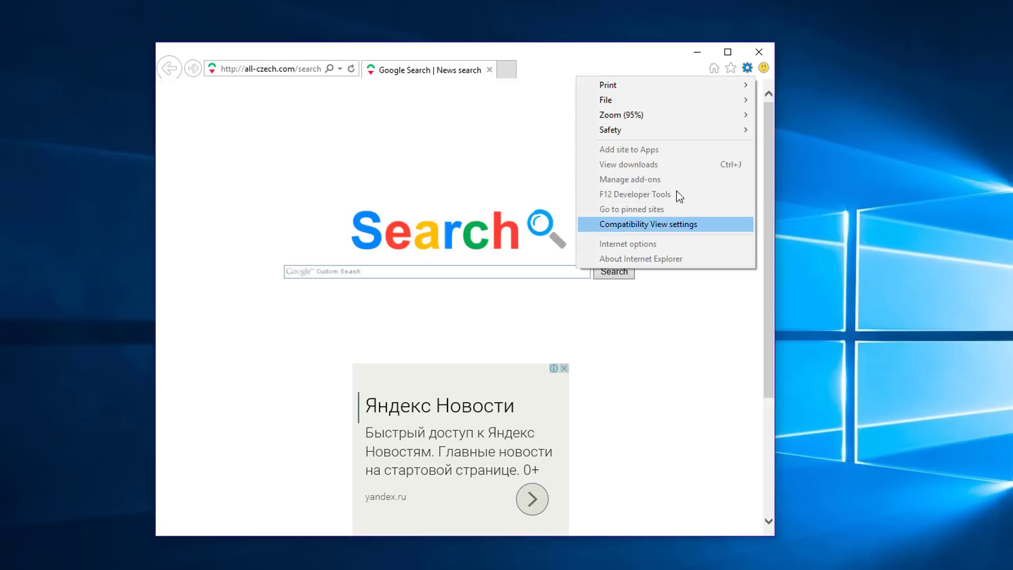
left_click(747, 69)
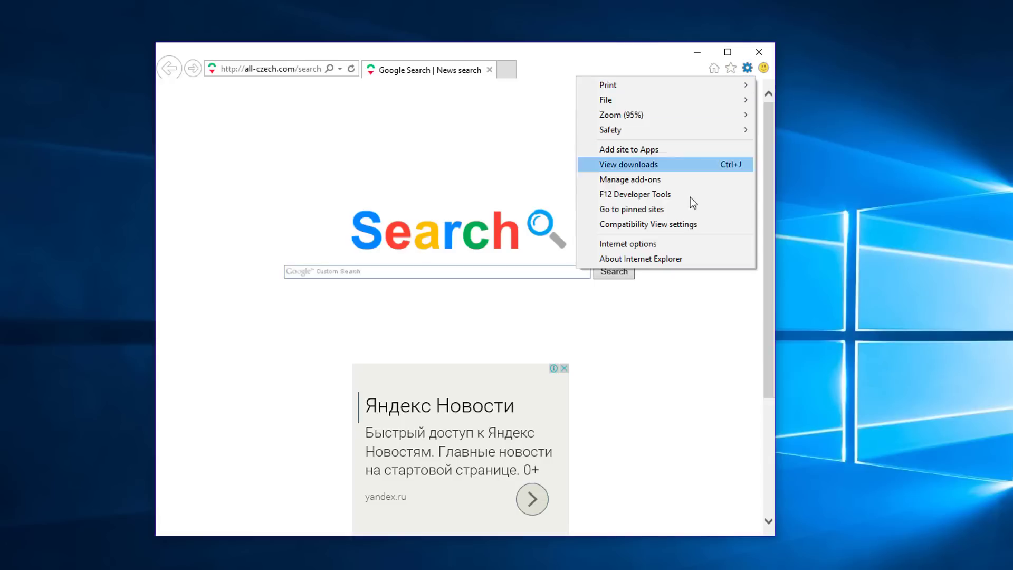
left_click(640, 244)
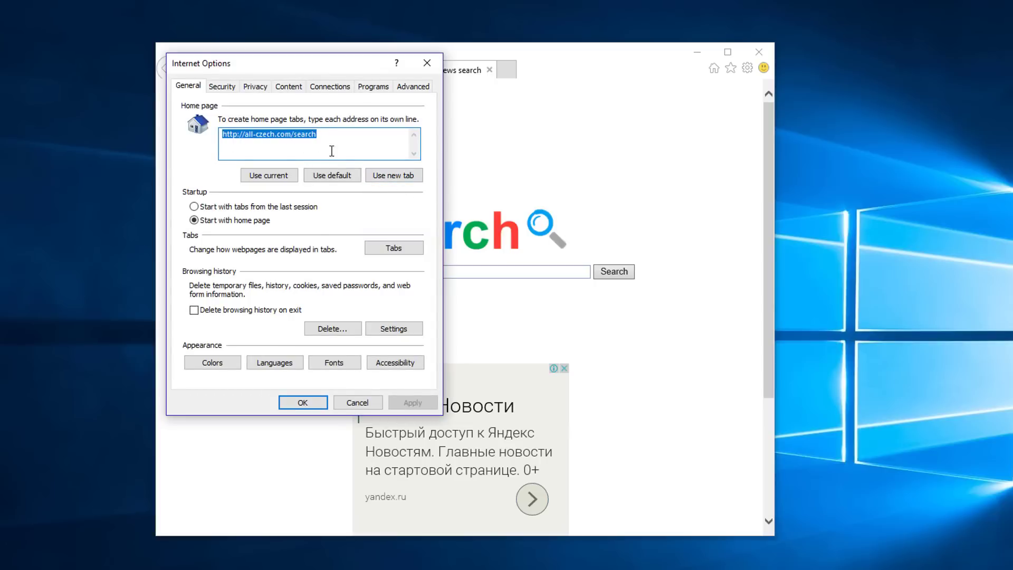
left_click(396, 176)
left_click(412, 402)
left_click(302, 402)
left_click(756, 55)
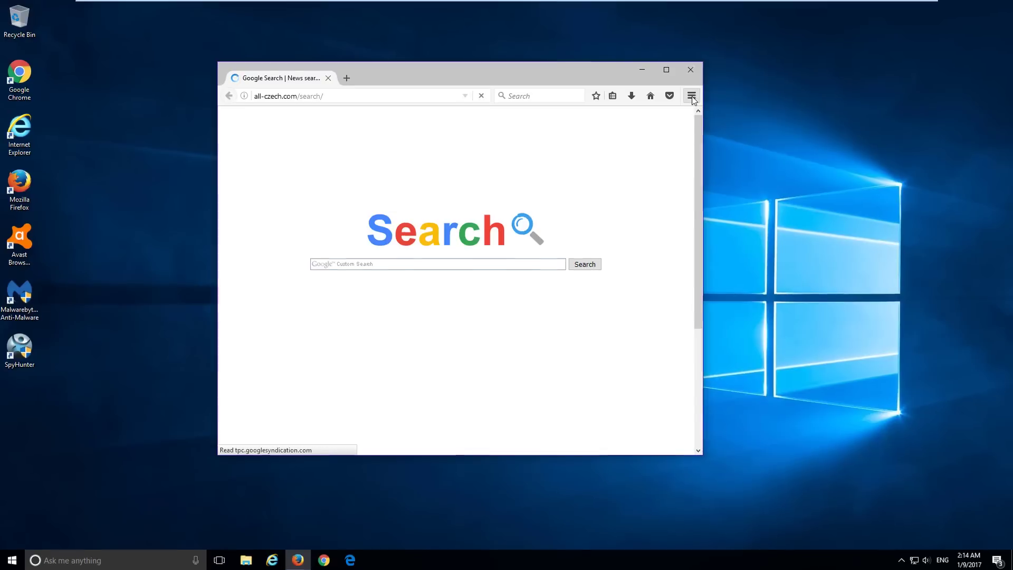
Restore Firefox's home page to the default Mozilla Firefox Start Page and decline the default-browser prompt.
left_click(736, 95)
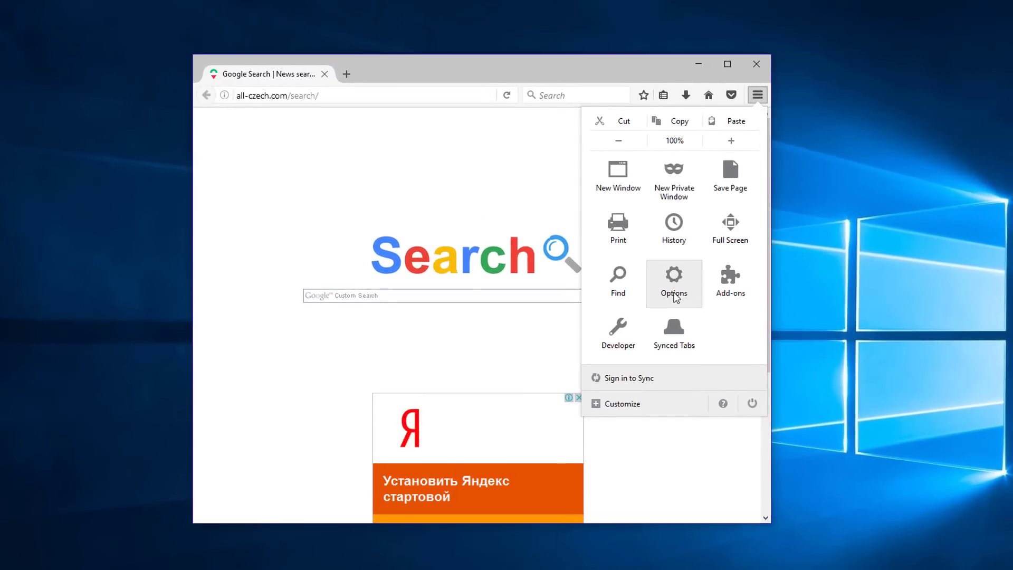
left_click(673, 291)
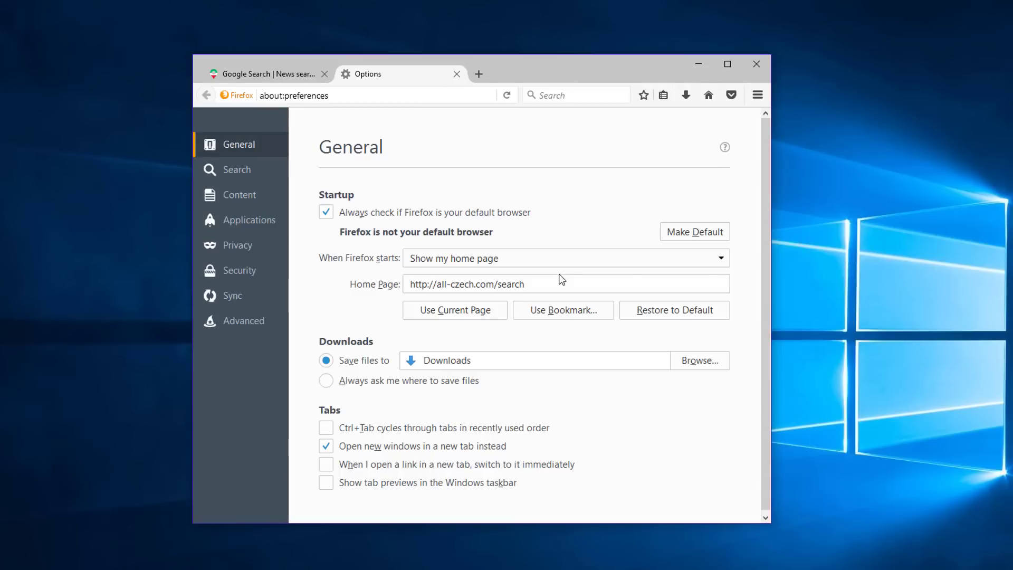
left_click(659, 313)
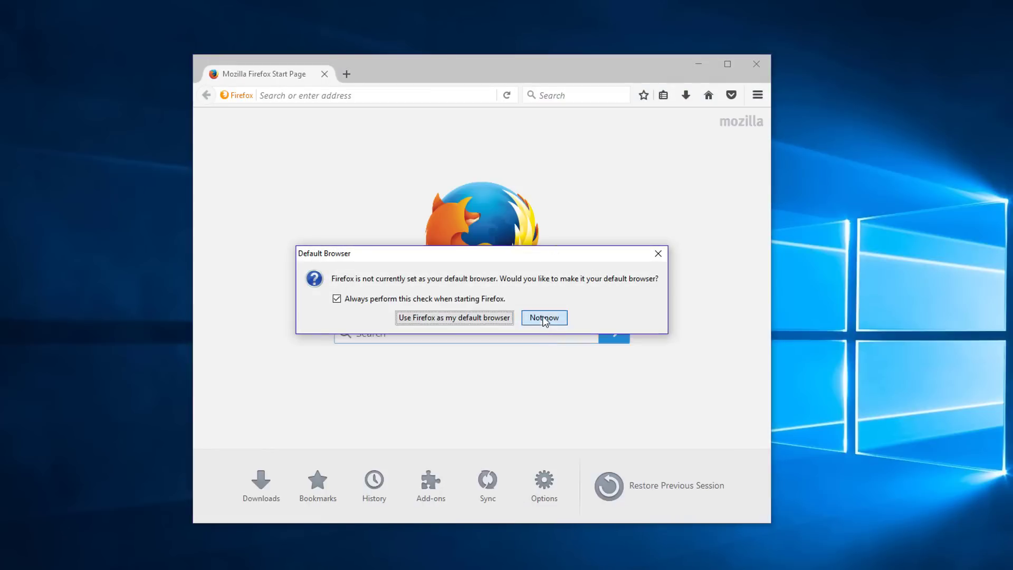
left_click(545, 318)
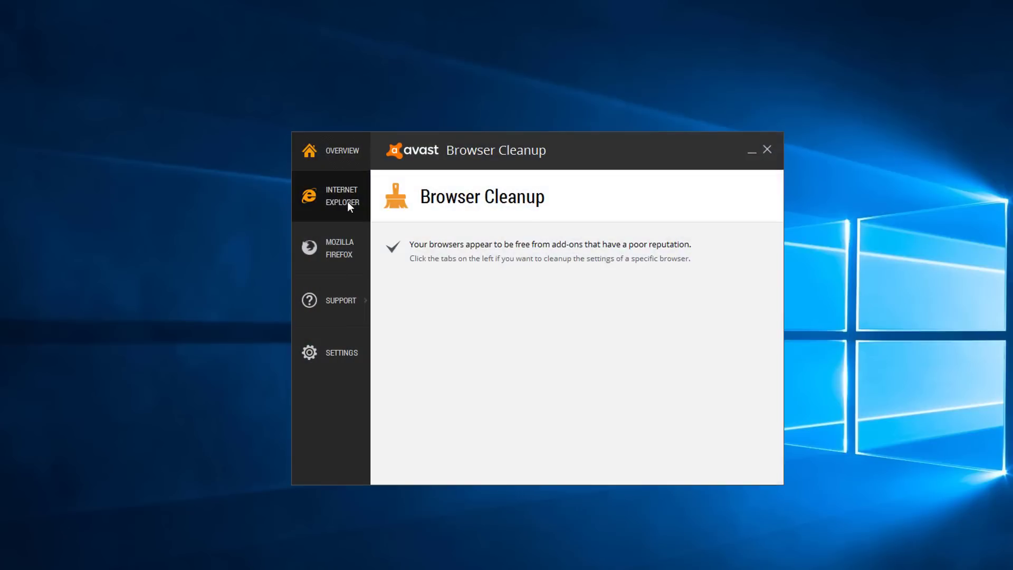
Review the Internet Explorer and Firefox cleanup reports, each showing no poorly rated add-ons.
left_click(347, 202)
left_click(332, 256)
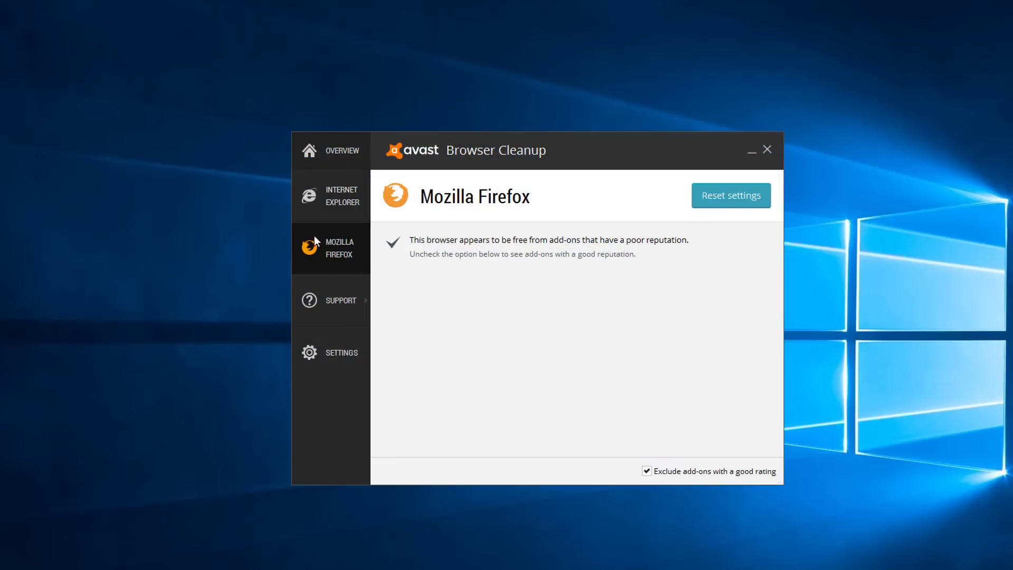
left_click(331, 205)
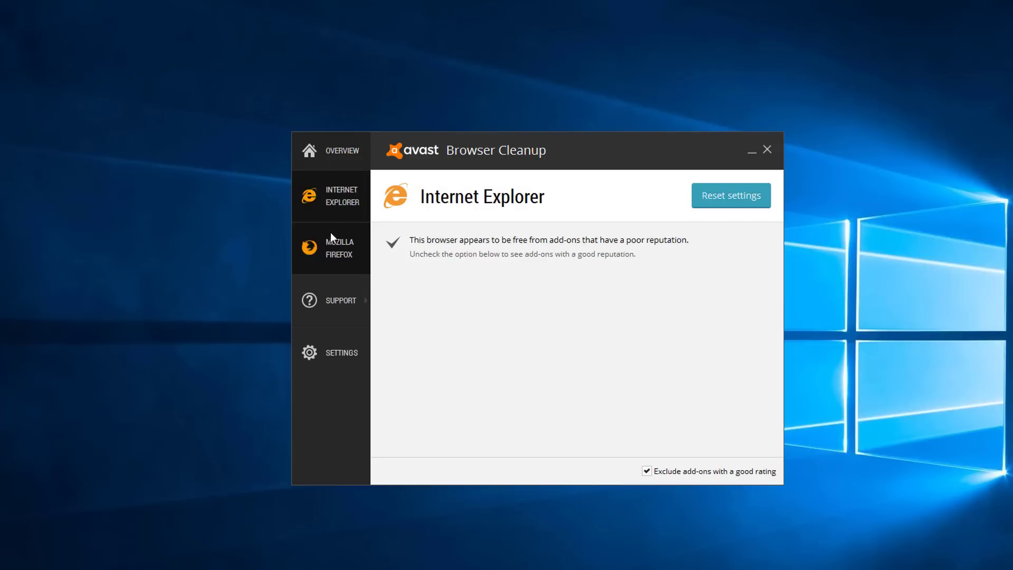
left_click(332, 249)
left_click(330, 198)
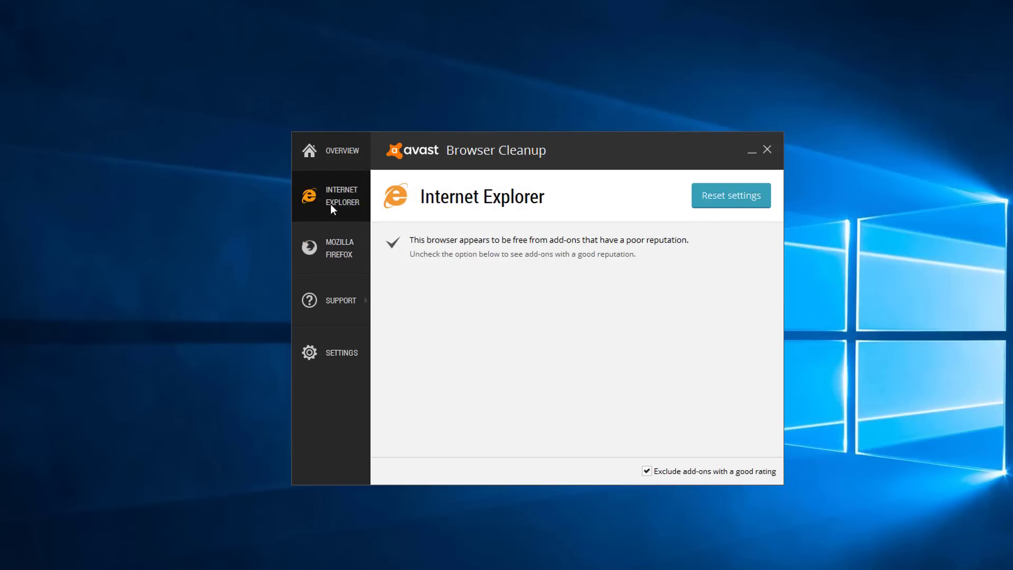
left_click(342, 252)
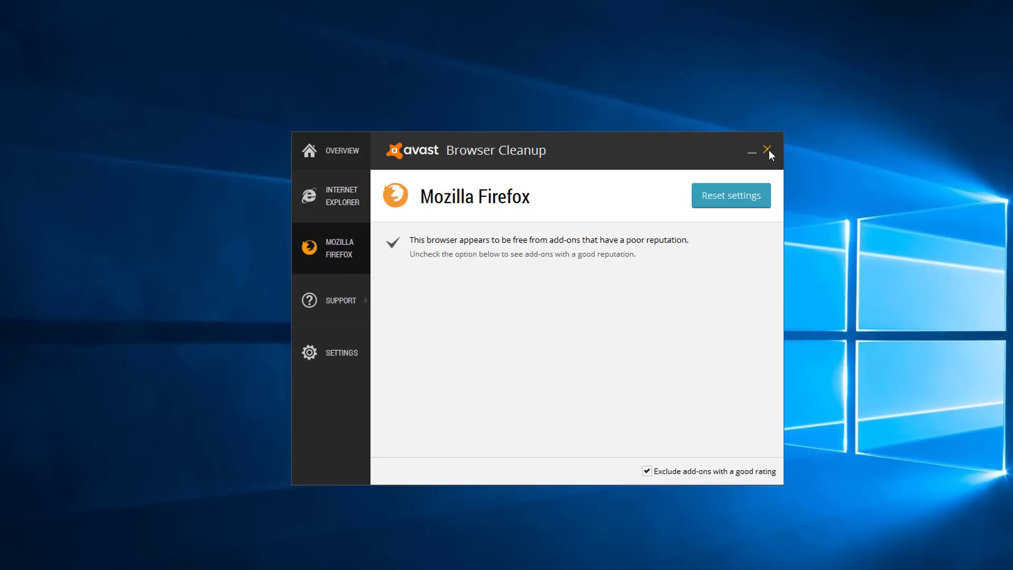
Begin a Firefox settings reset, view the search-provider choices, then cancel without resetting.
left_click(731, 194)
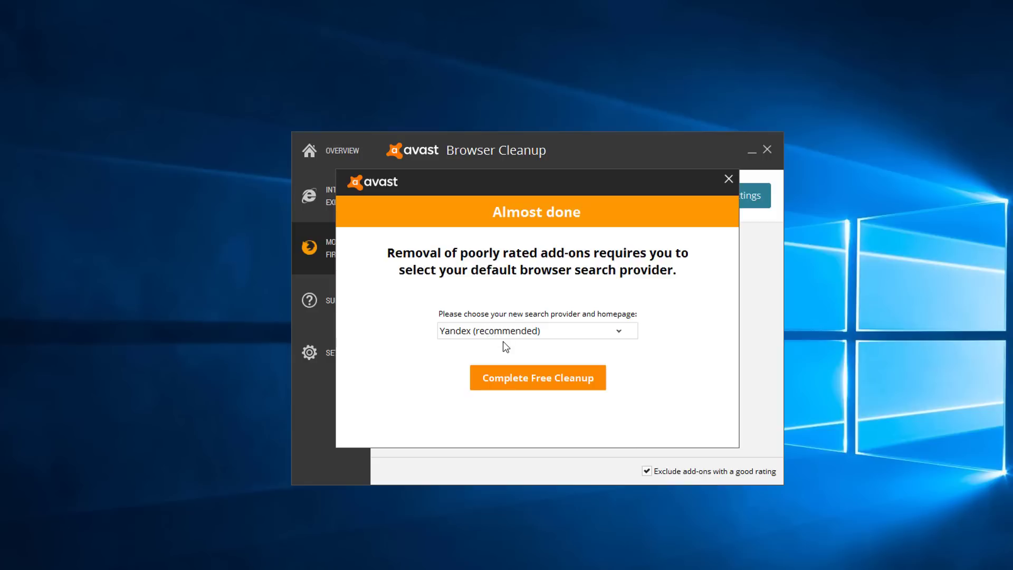
left_click(498, 336)
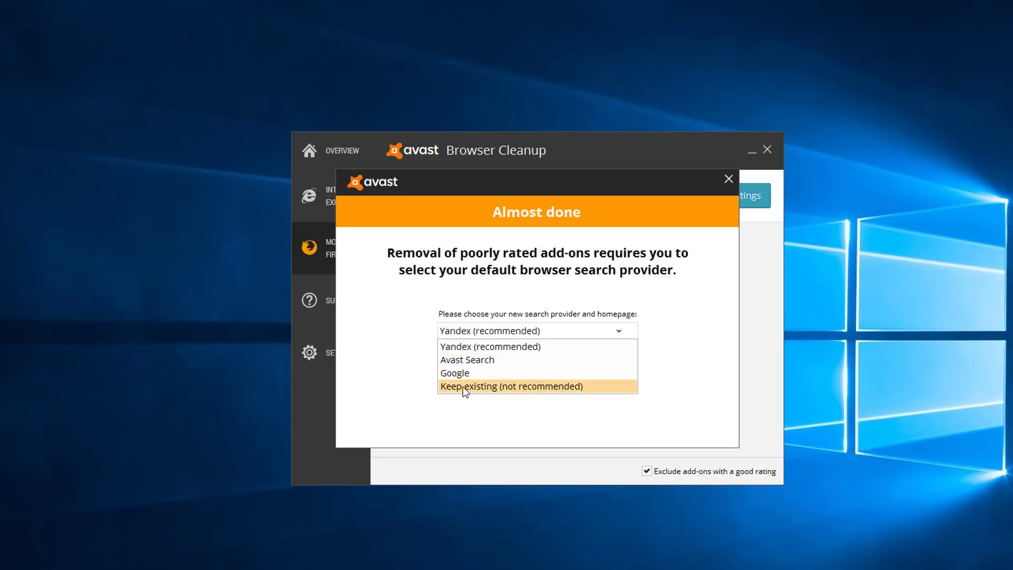
left_click(729, 180)
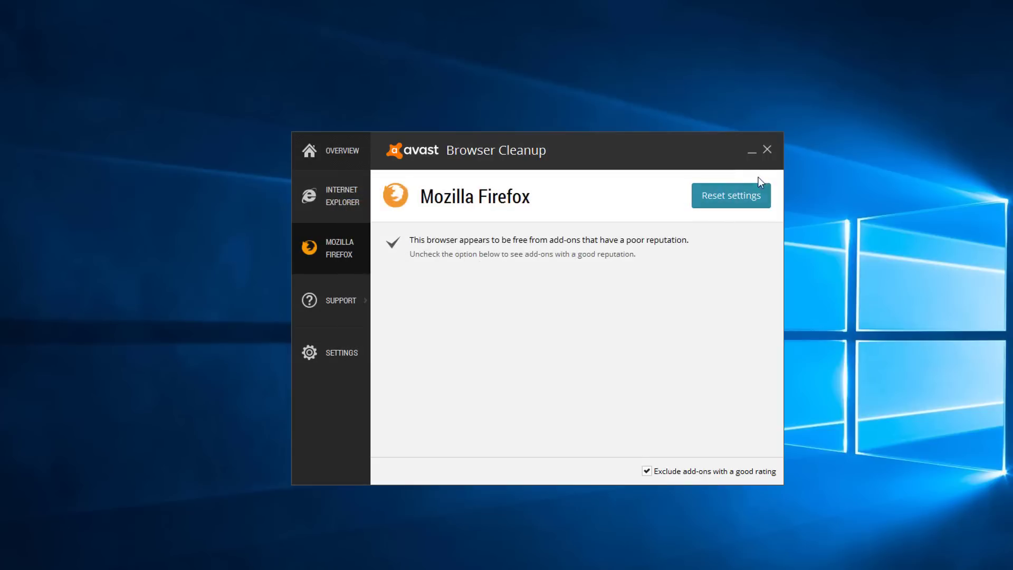
Close the Avast Browser Cleanup window, leaving only the Windows desktop.
left_click(766, 151)
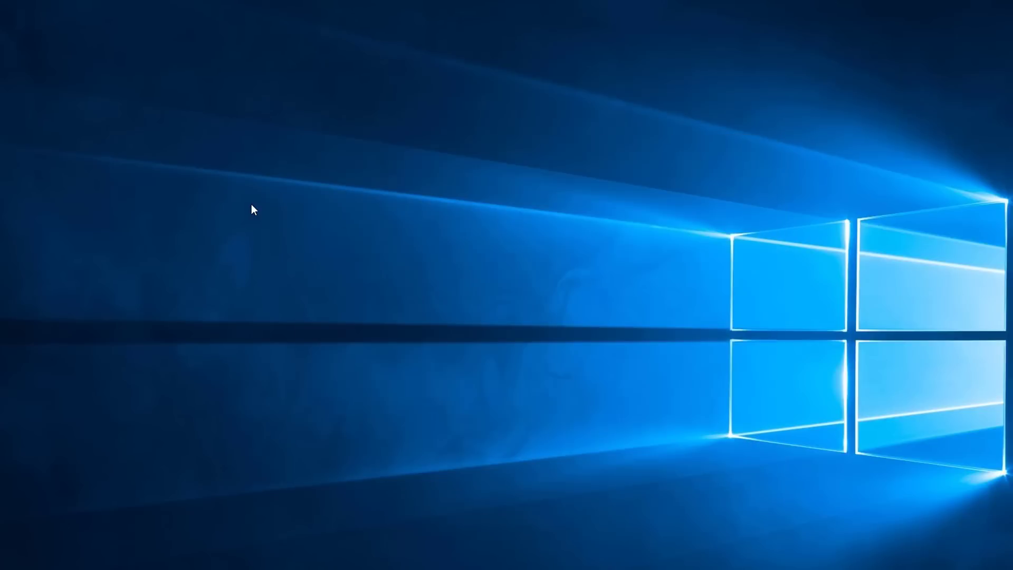